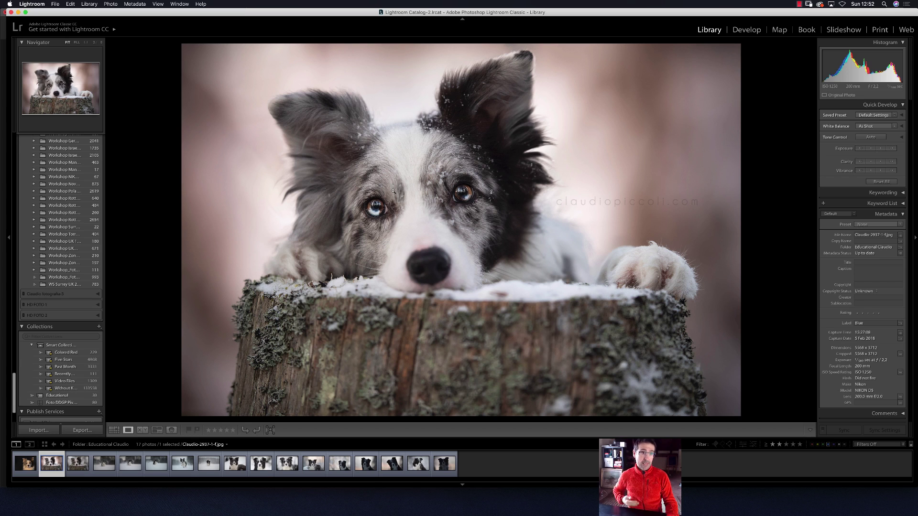
Step: Create a new catalog in the Pictures folder, named "Educational" followed by the photographer's first name
click(55, 4)
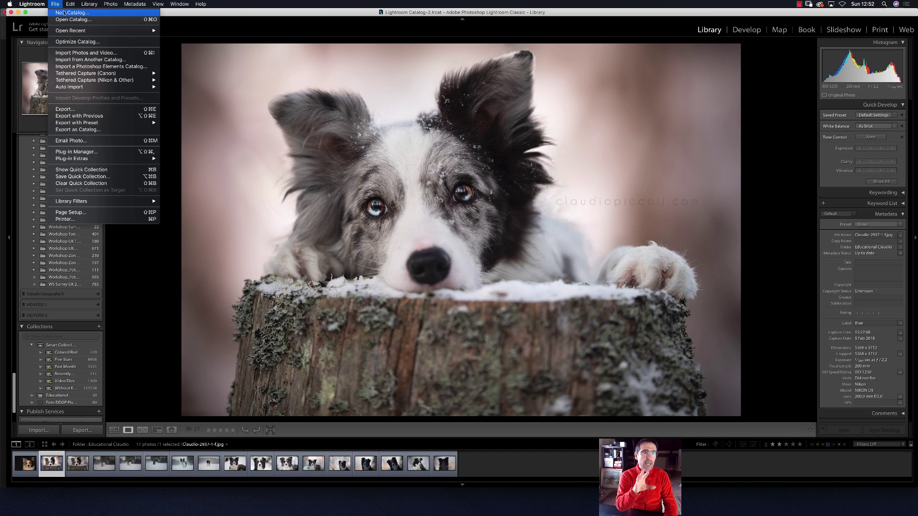
click(64, 13)
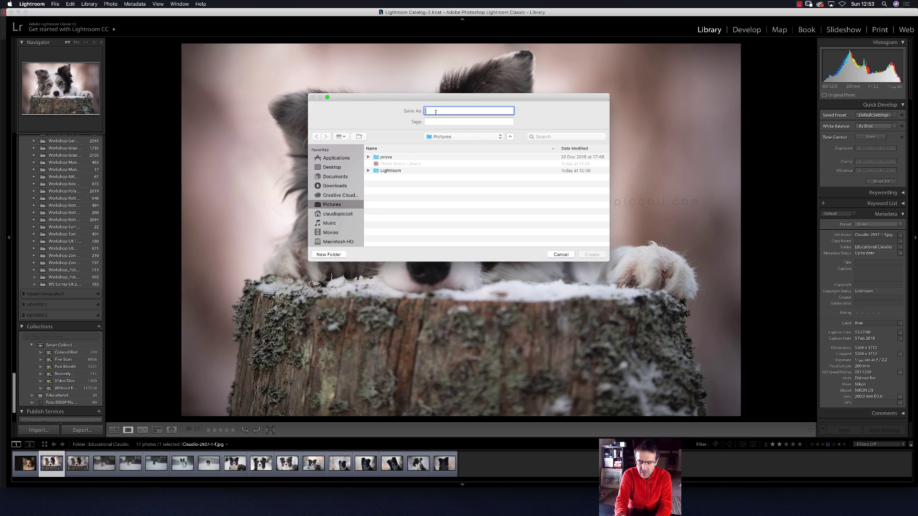
text(Educatio)
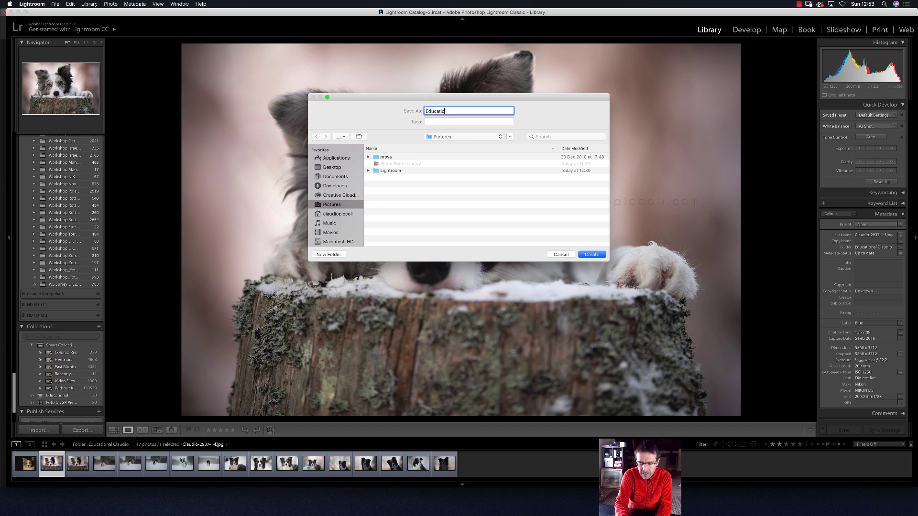
text(nal Claudio)
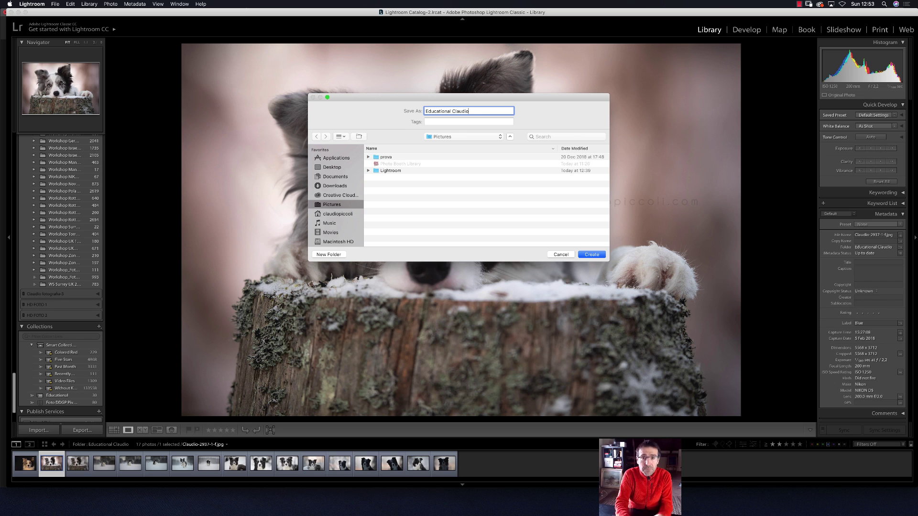
click(592, 257)
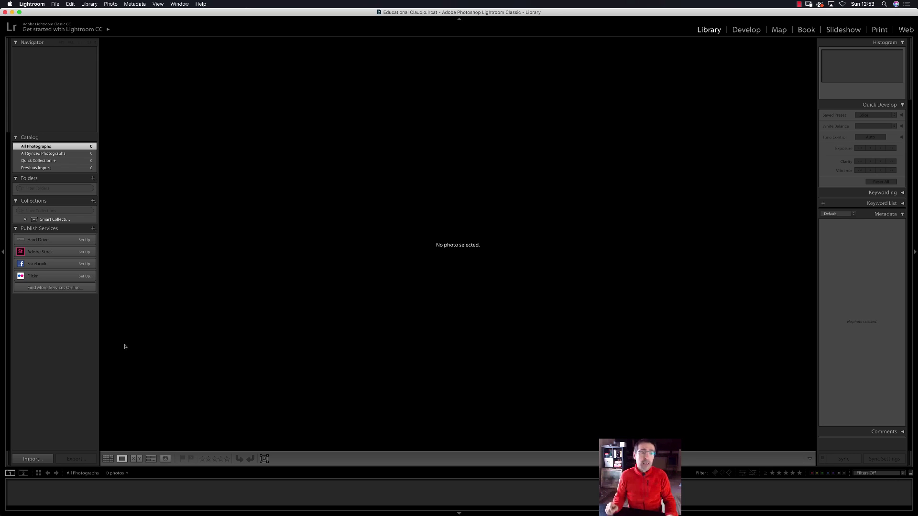
Step: Start a photo import from the Educational source folder on the photography drive and include all its photos
click(32, 459)
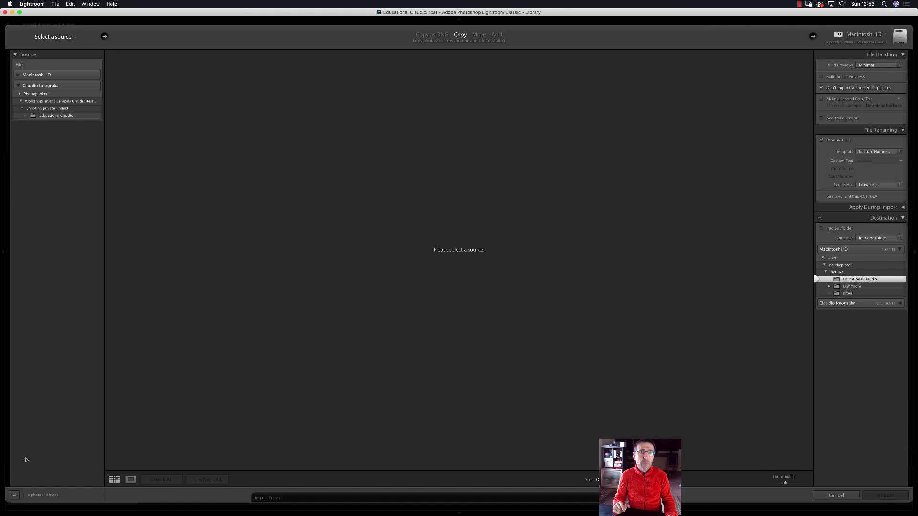
click(56, 116)
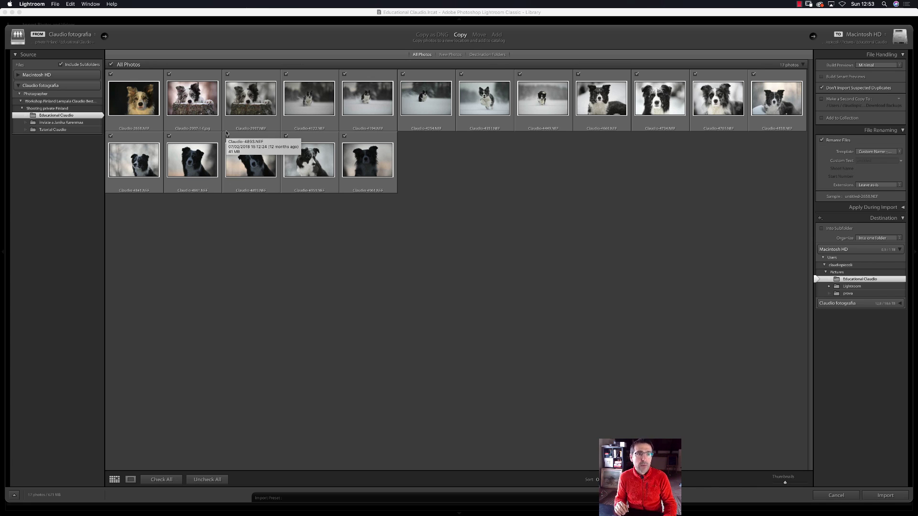
click(177, 480)
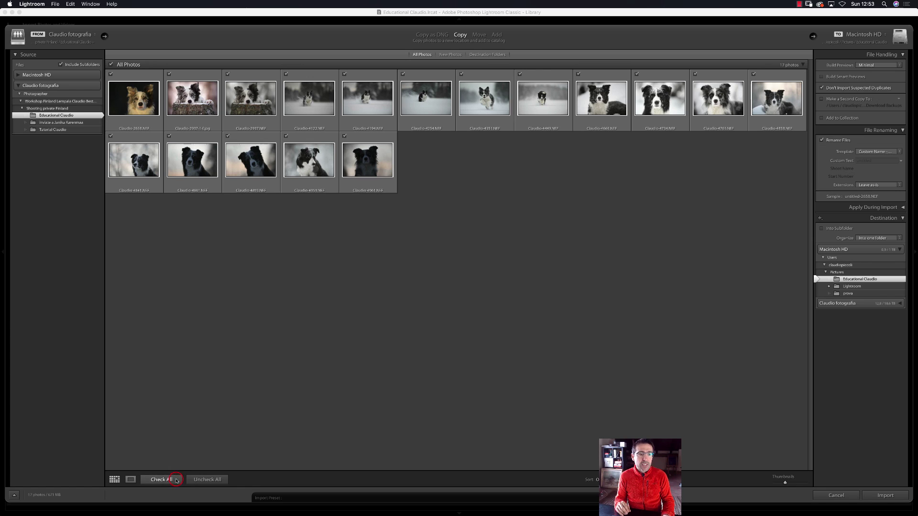
click(346, 191)
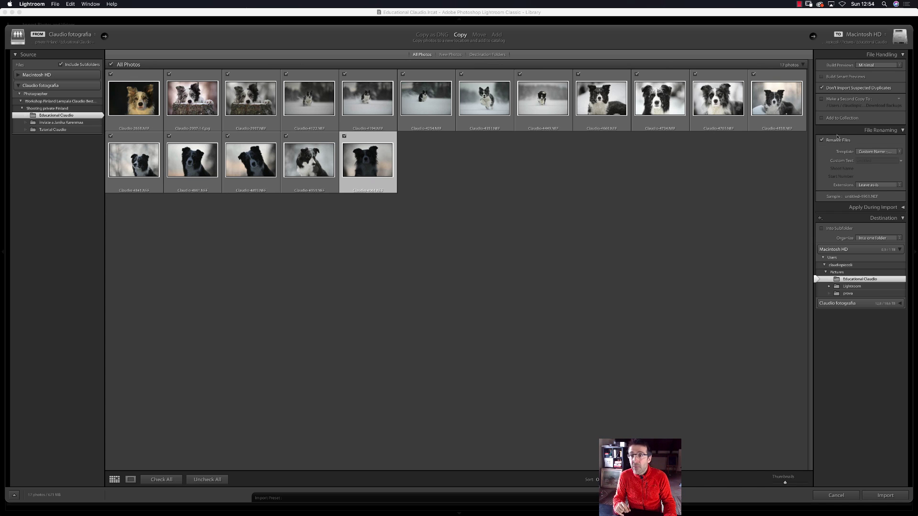
Step: Rename the imported files with the Custom Name - Original File Number template, using the photographer's first name as custom text
click(822, 141)
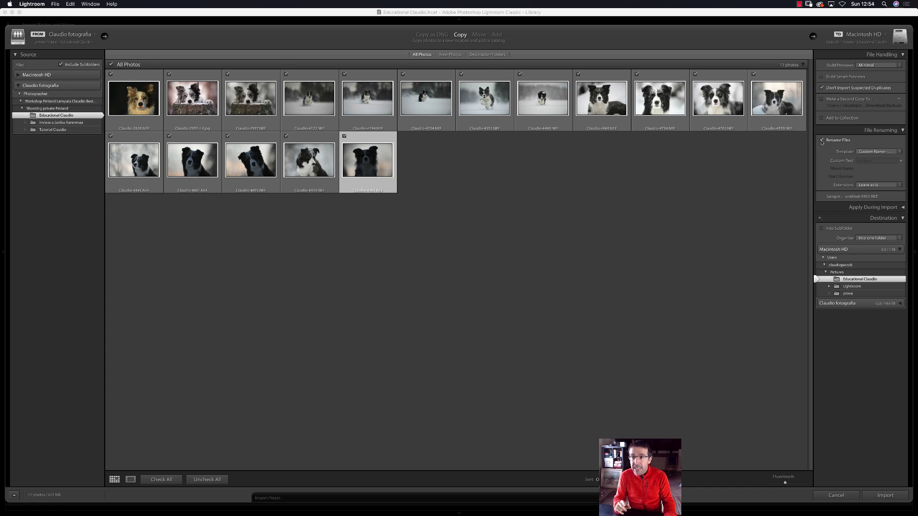
click(861, 152)
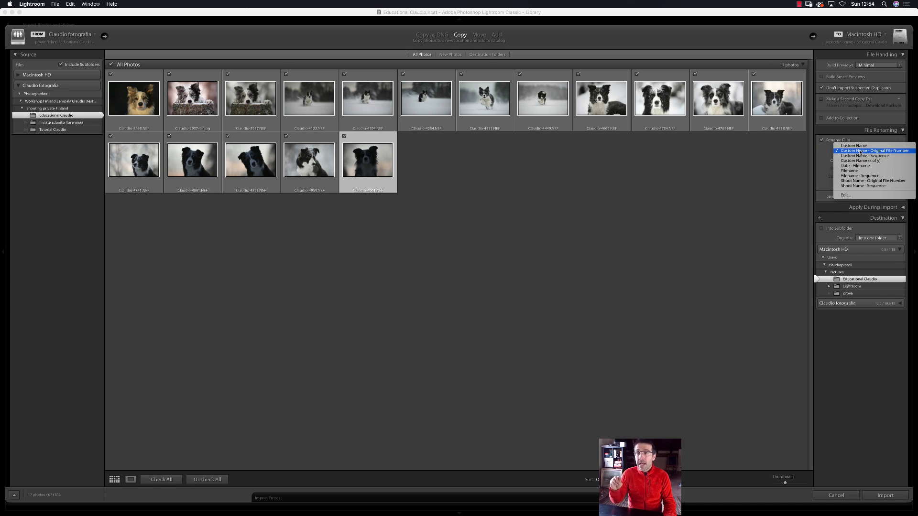
click(861, 152)
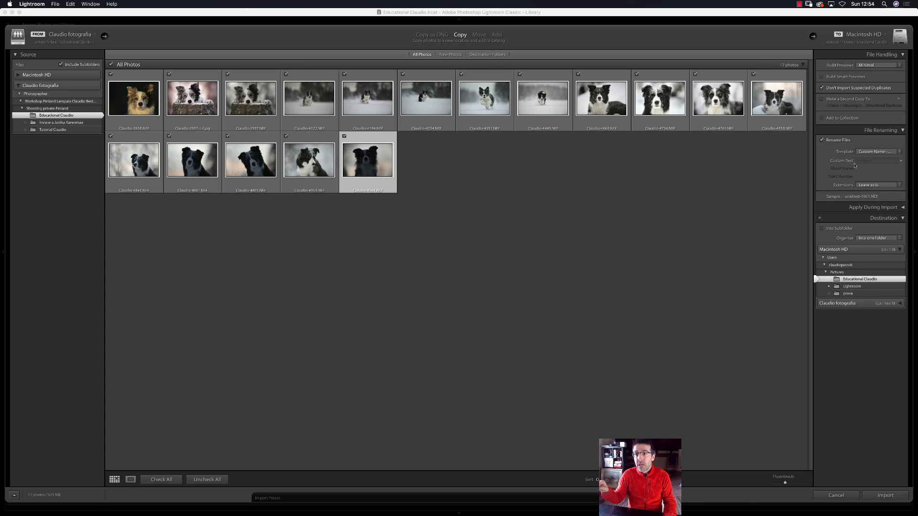
click(857, 161)
text(Claudio)
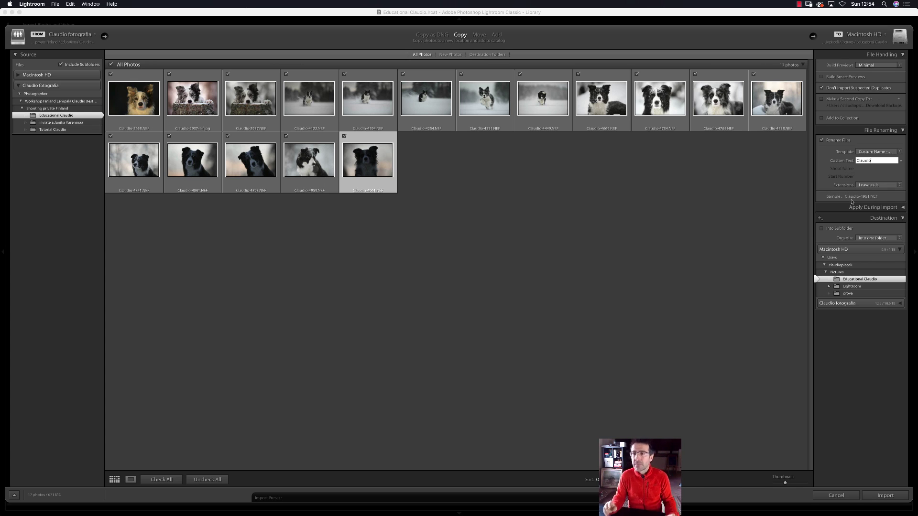
click(903, 207)
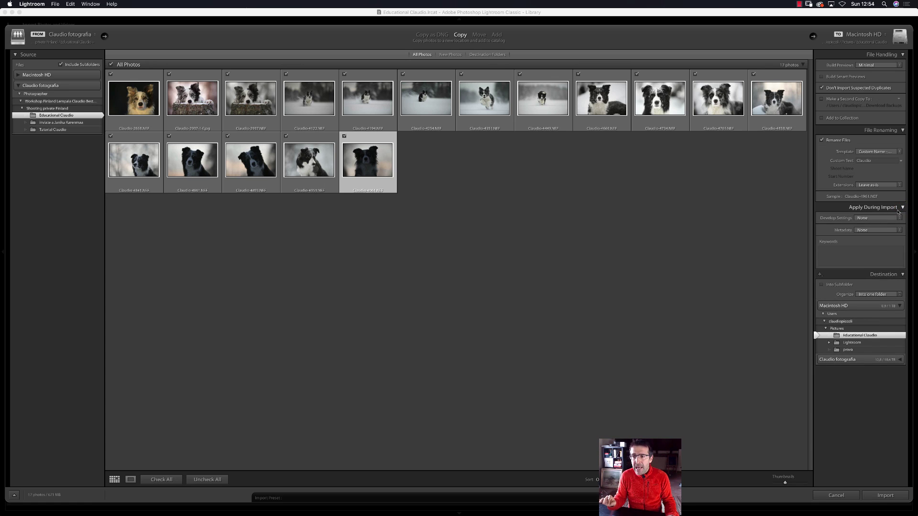
click(903, 208)
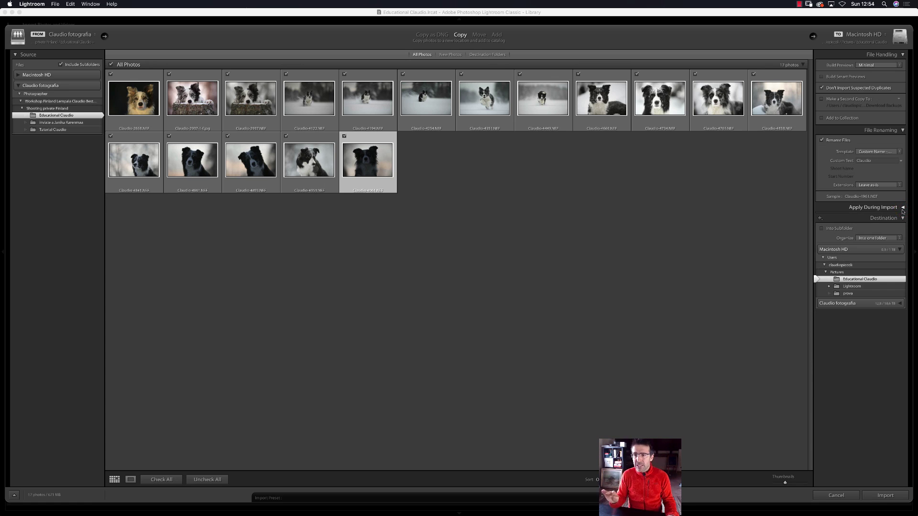
Step: Create a destination folder inside Pictures named "Educational", the photographer's first name and "2019", and import the photos into it
click(838, 273)
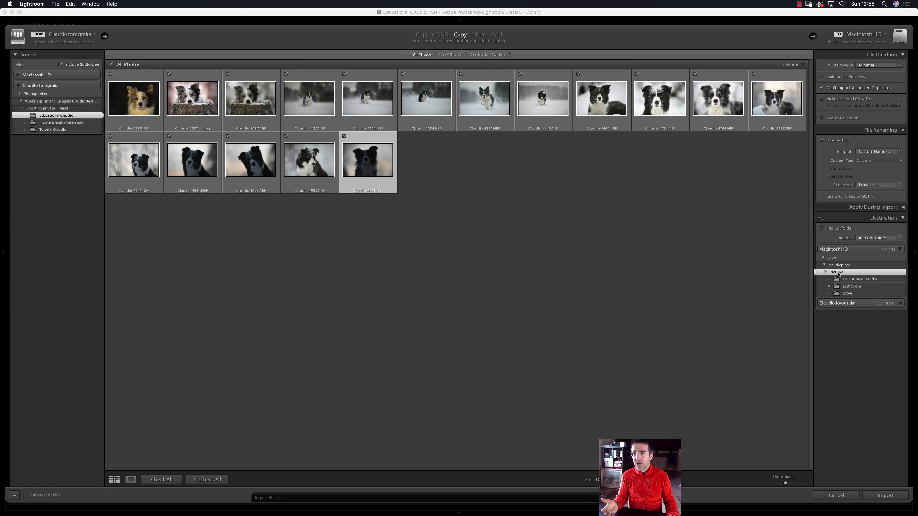
right_click(838, 274)
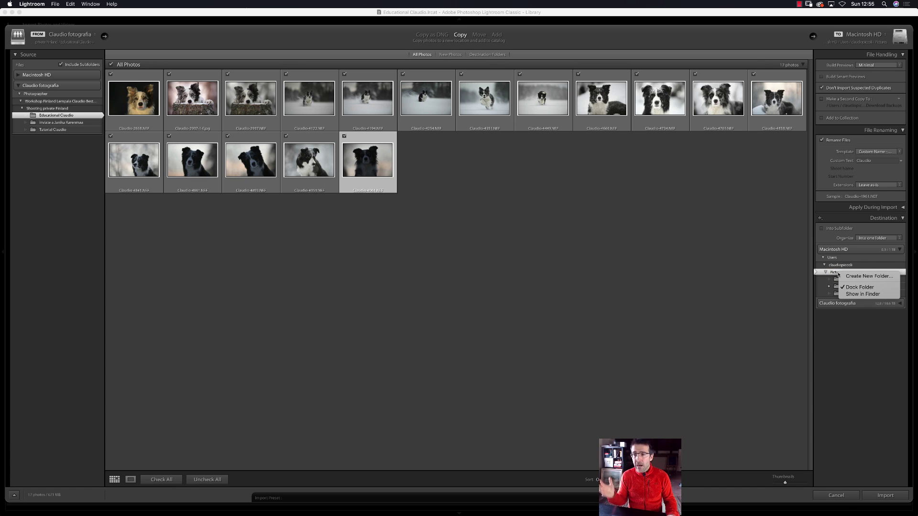
click(861, 276)
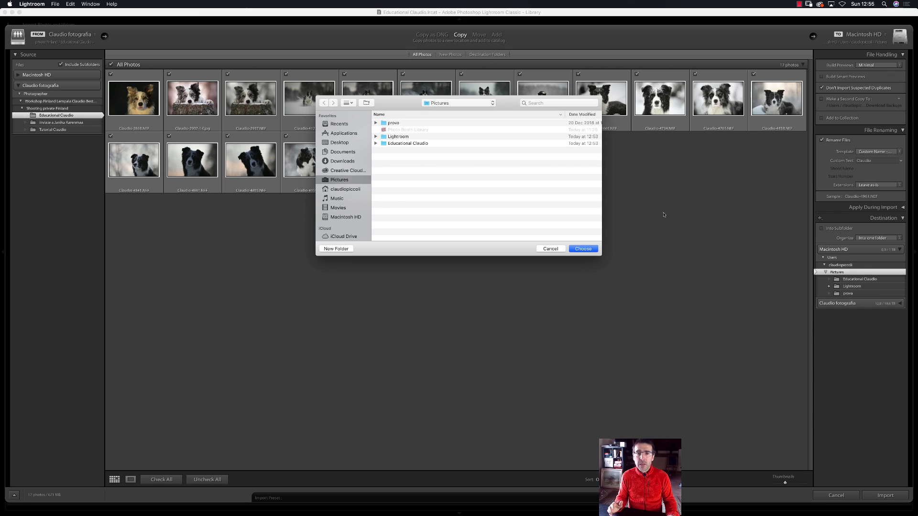
click(336, 249)
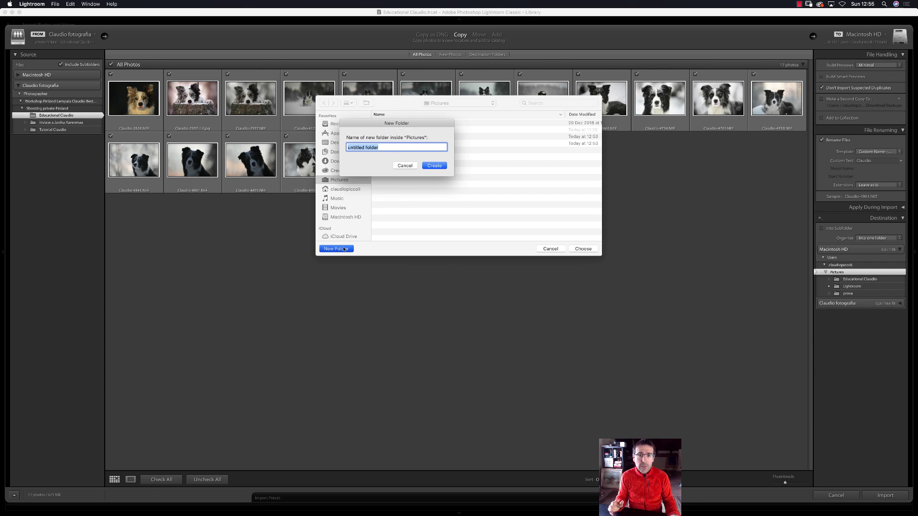
text(Educa)
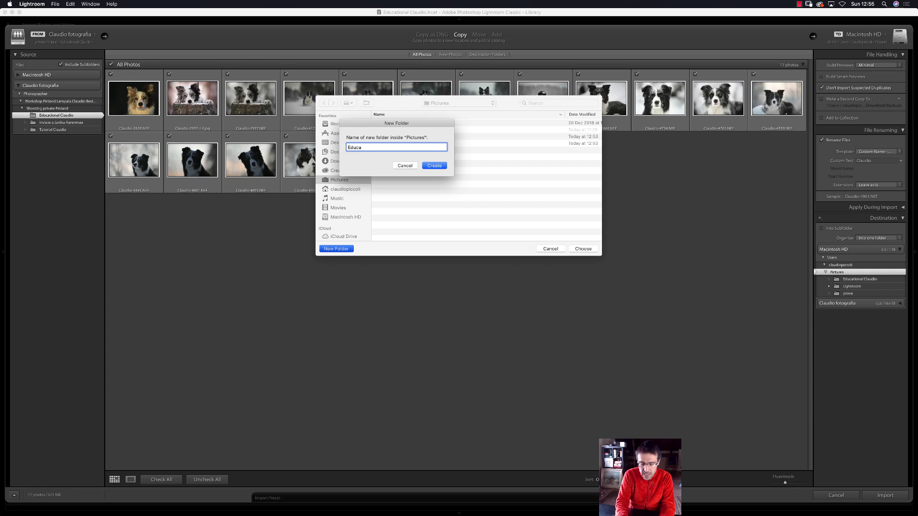
text(ttional Claudio 2019)
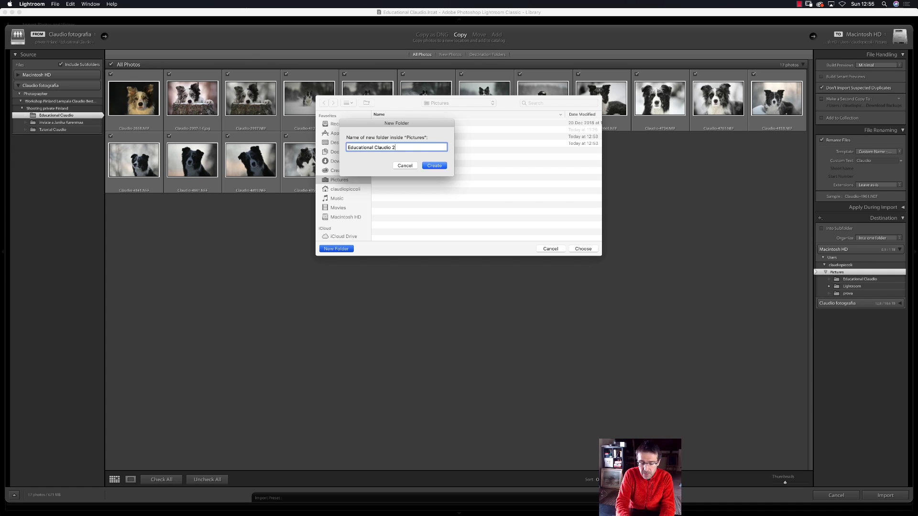
click(443, 166)
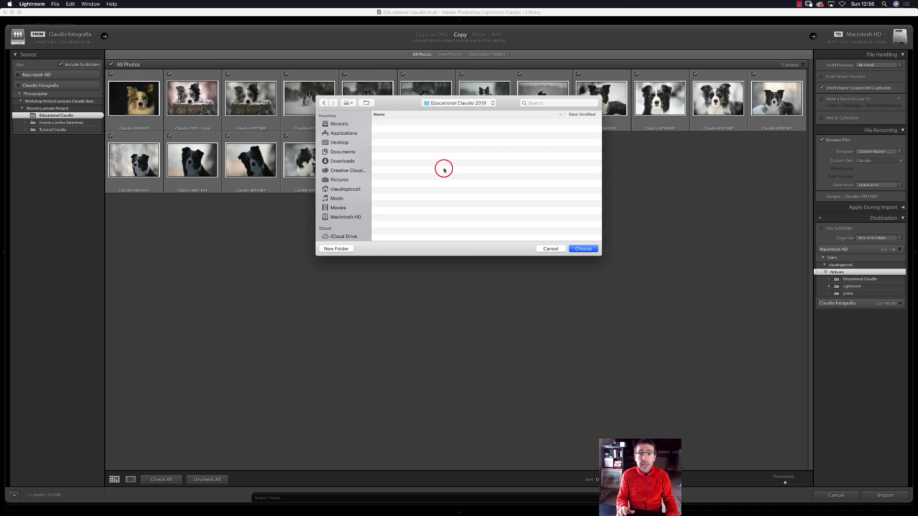
click(577, 249)
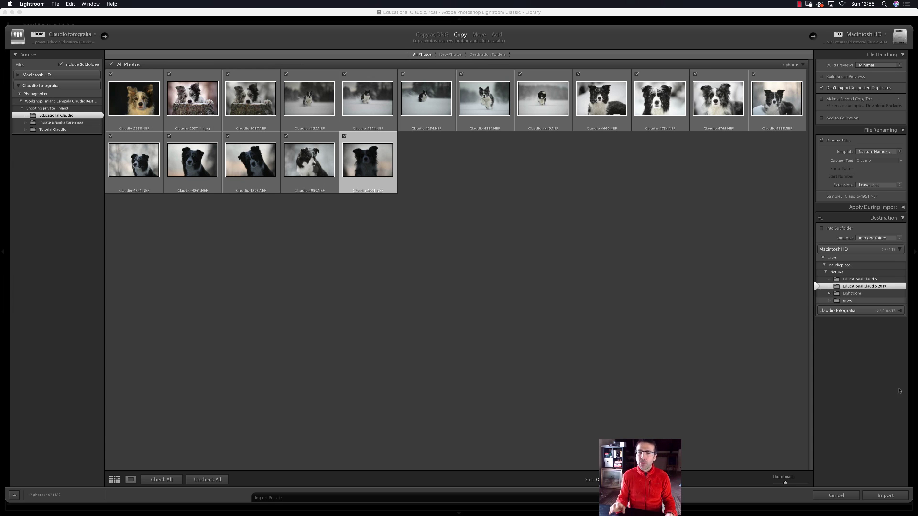
click(885, 495)
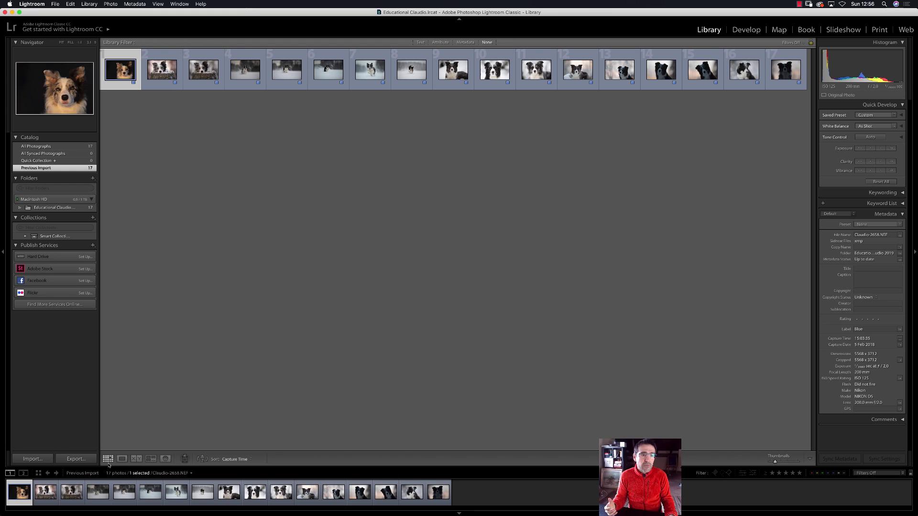
Step: Examine the first few imported photos enlarged in Loupe view, comparing the edited JPG with the raw shots, and return to the first one
click(118, 461)
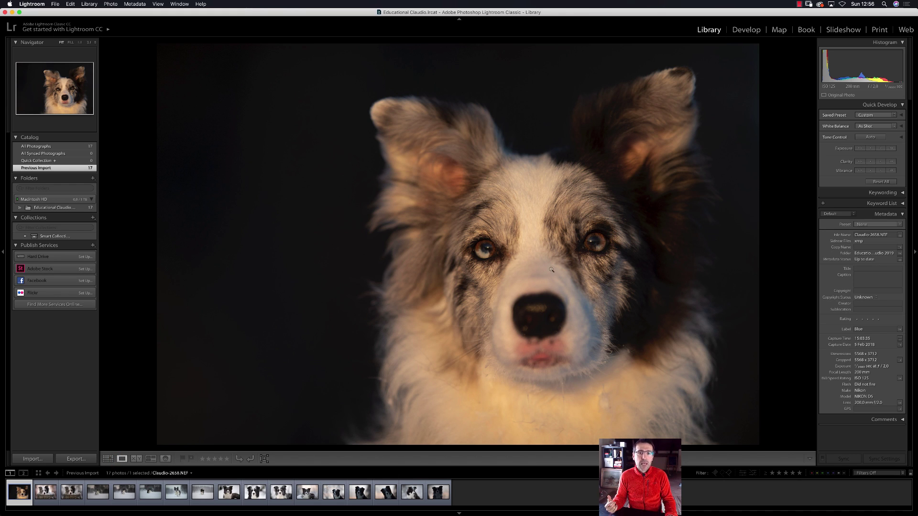
key(Right)
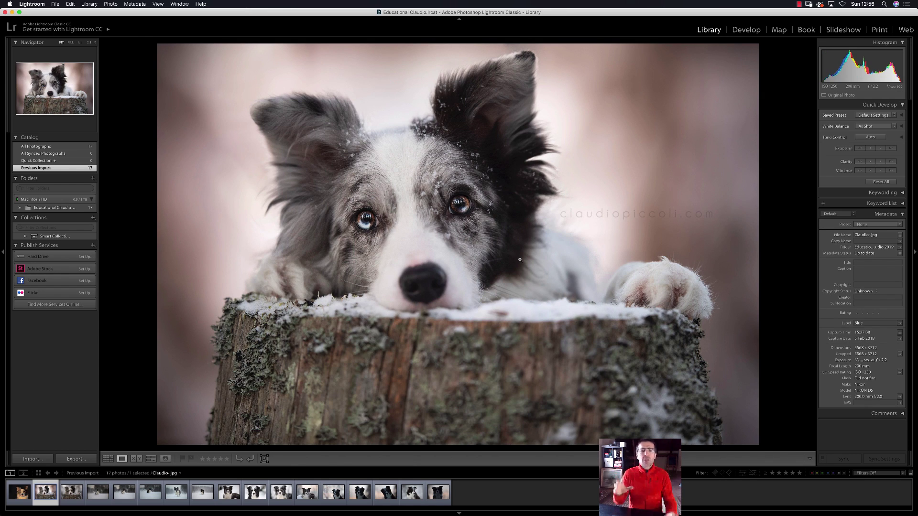
key(Left)
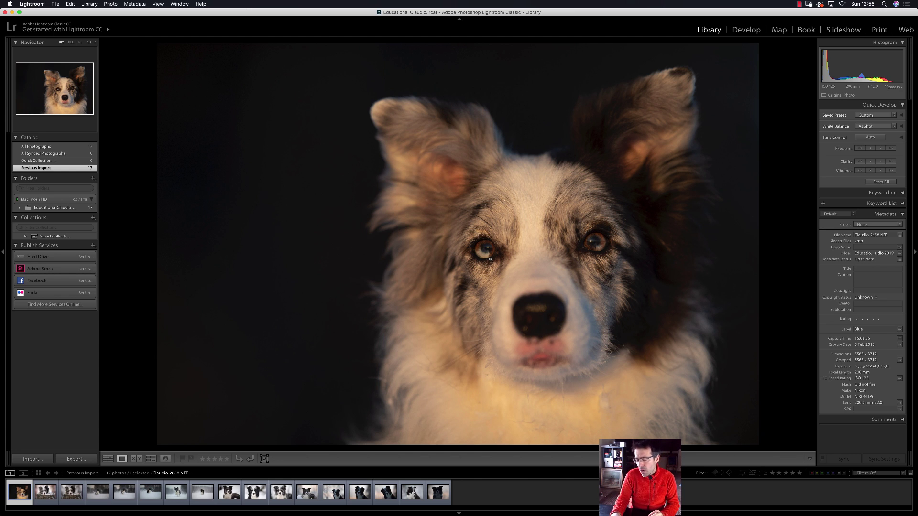
key(Right)
key(Right)
key(Right)
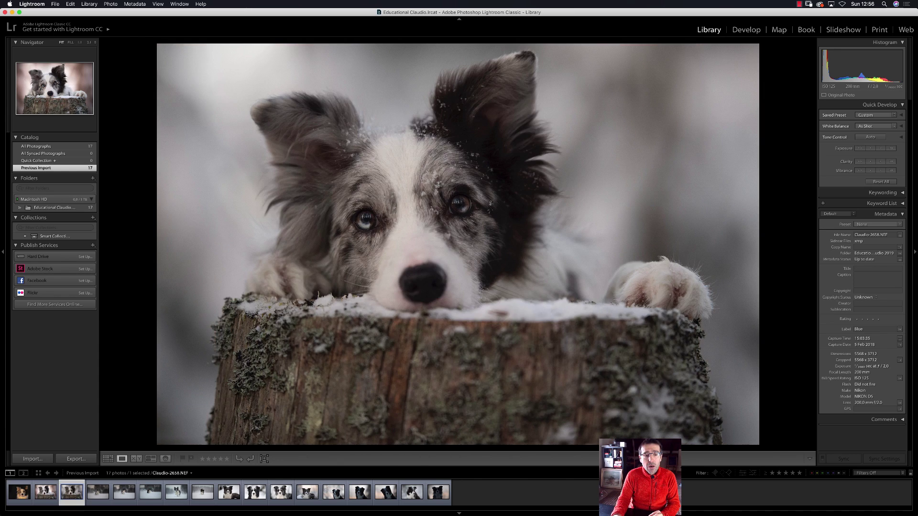
key(Left)
key(Left)
key(Left)
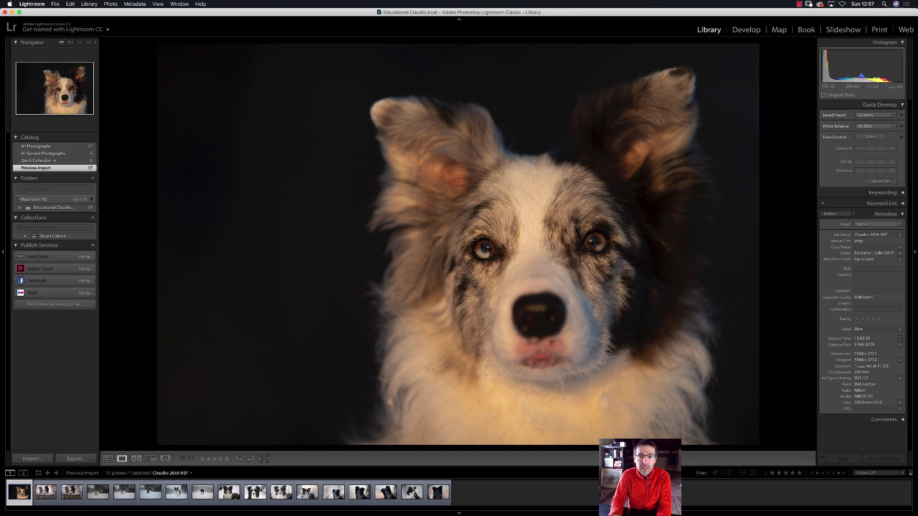
Step: Give a one-star rating to the first, third and fourth photos, skipping the edited JPG
key(1)
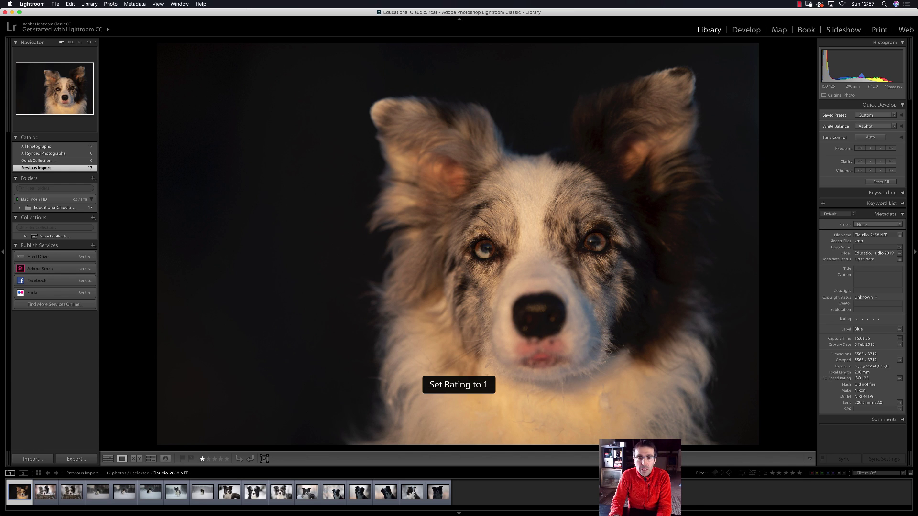
key(Right)
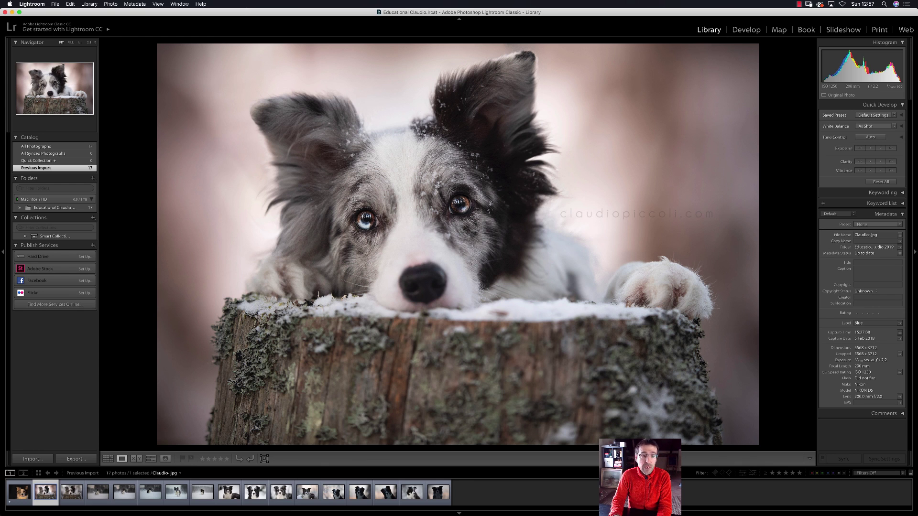
key(Right)
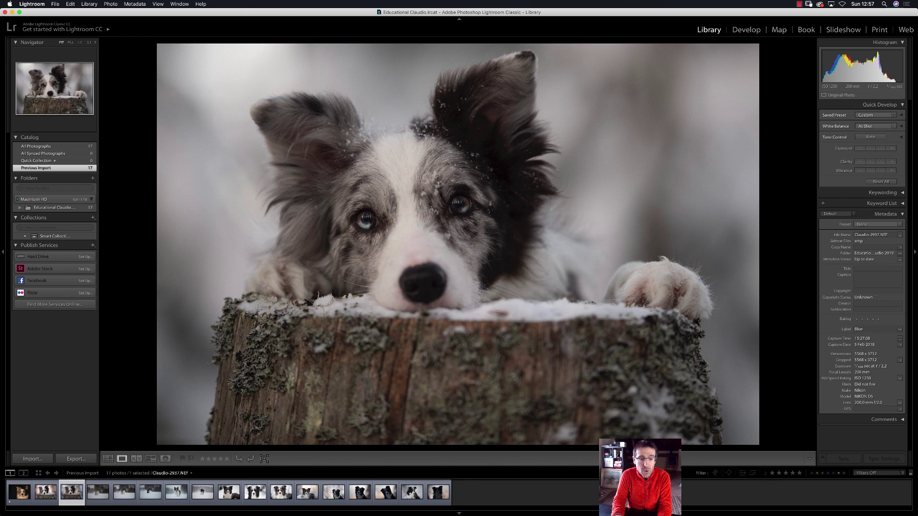
key(1)
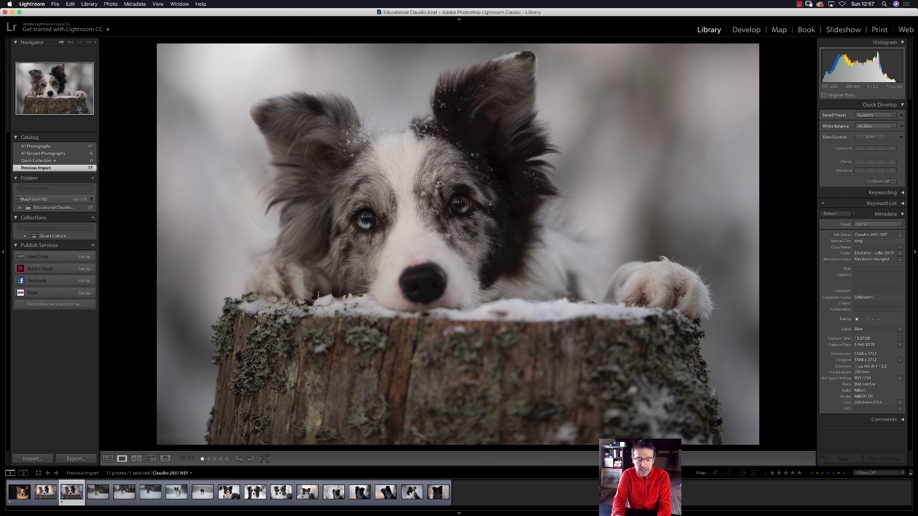
key(Right)
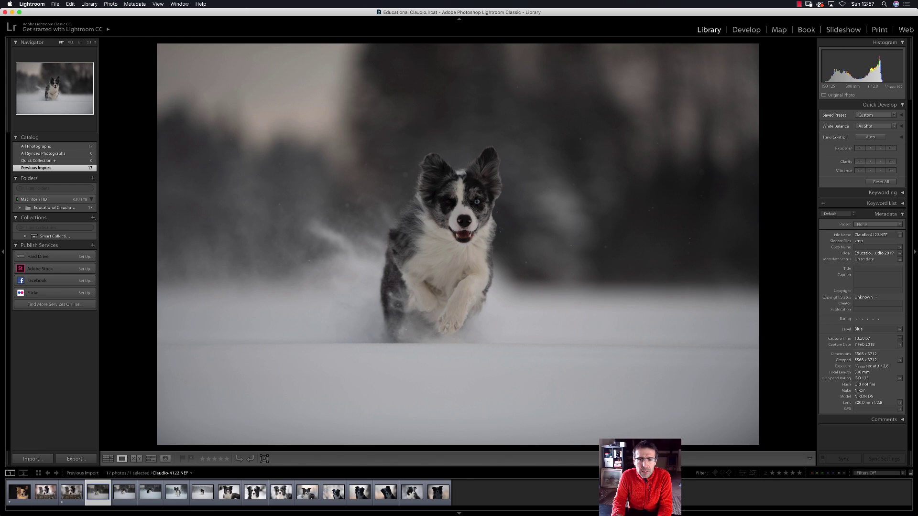
key(1)
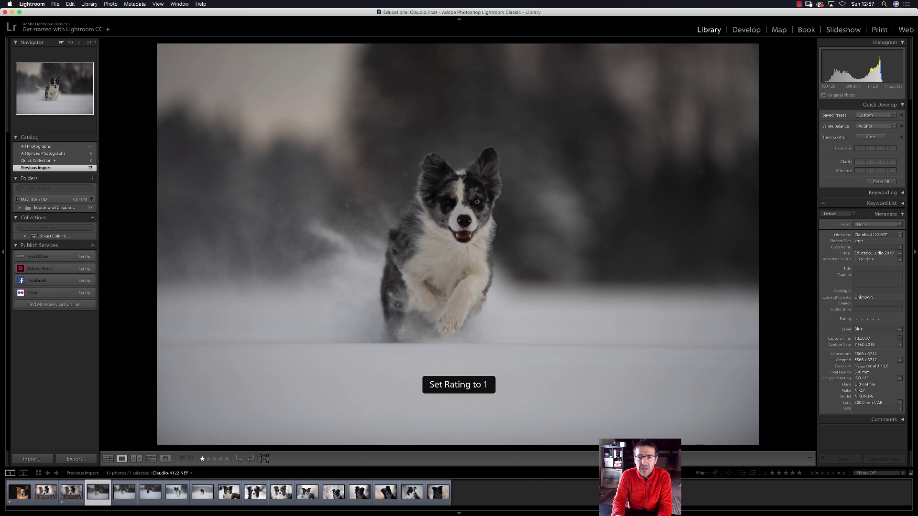
Step: Give a one-star rating to the fifth, seventh and eighth photos of dogs running in snow, leaving the sixth unrated
key(Right)
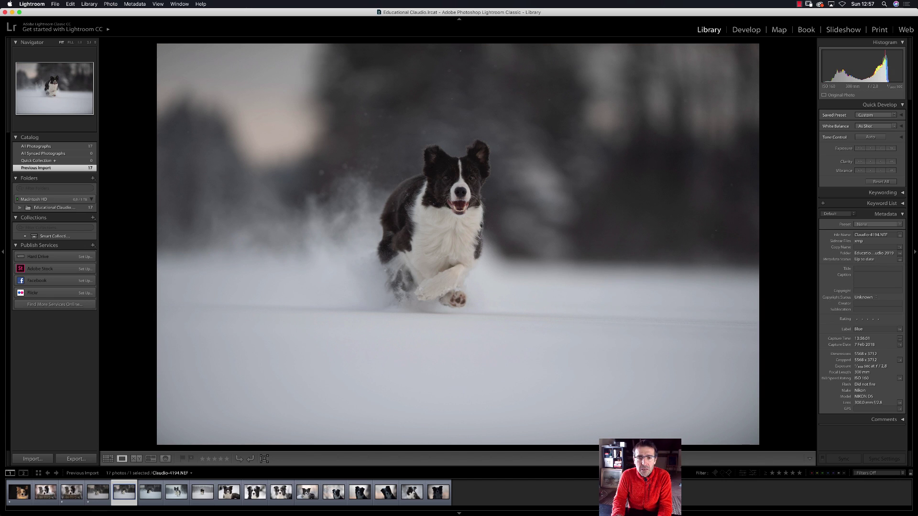
key(1)
key(Right)
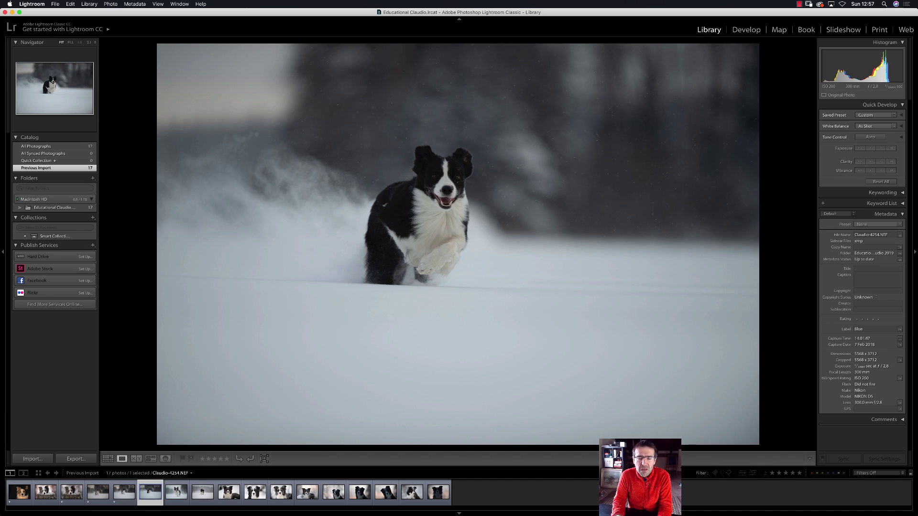
key(Right)
key(1)
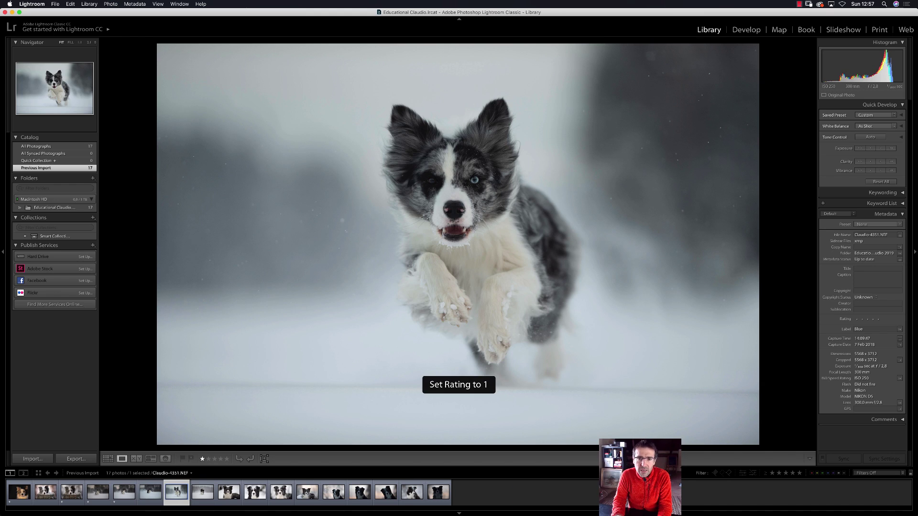
key(Right)
key(1)
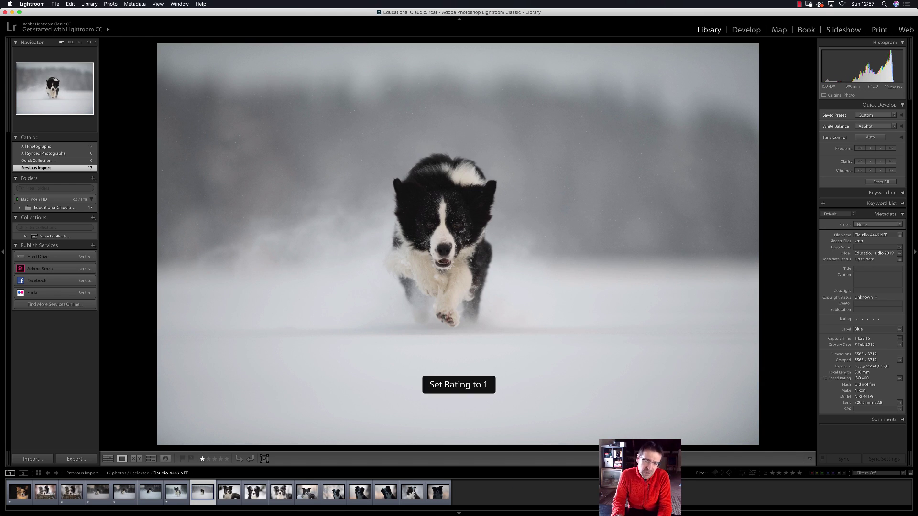
Step: Rate the ninth through twelfth photos, the frontal portraits of snow-covered dogs, with one star each
key(Right)
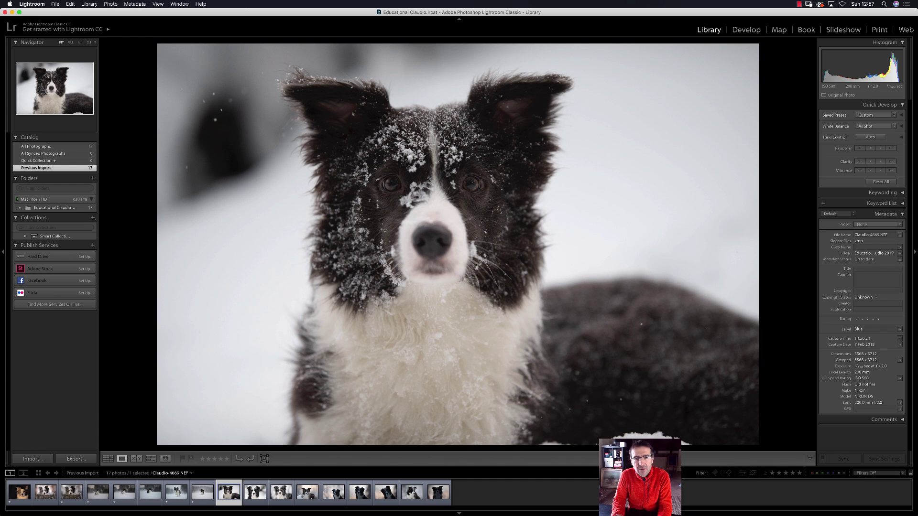
key(1)
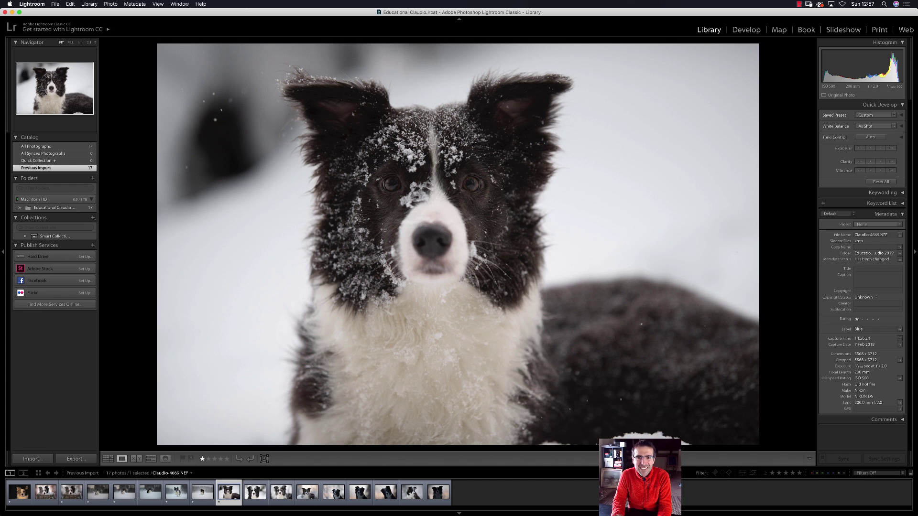
key(Right)
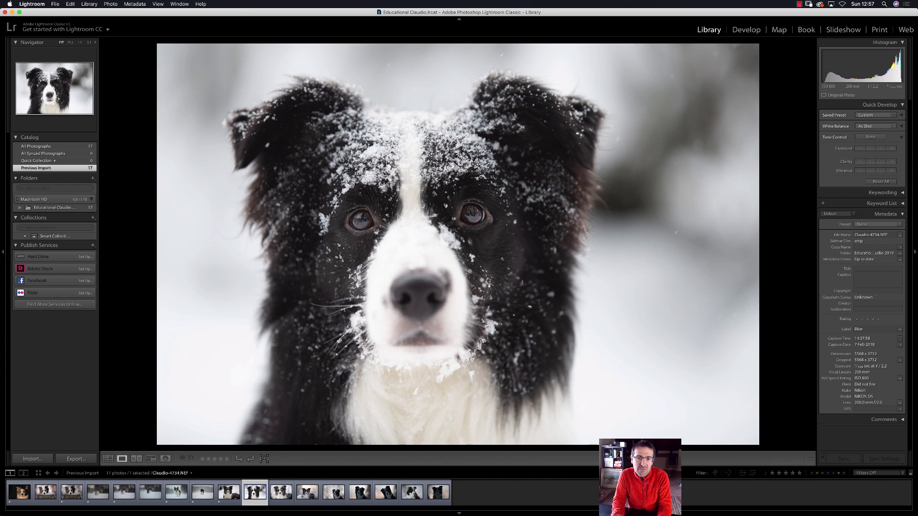
key(1)
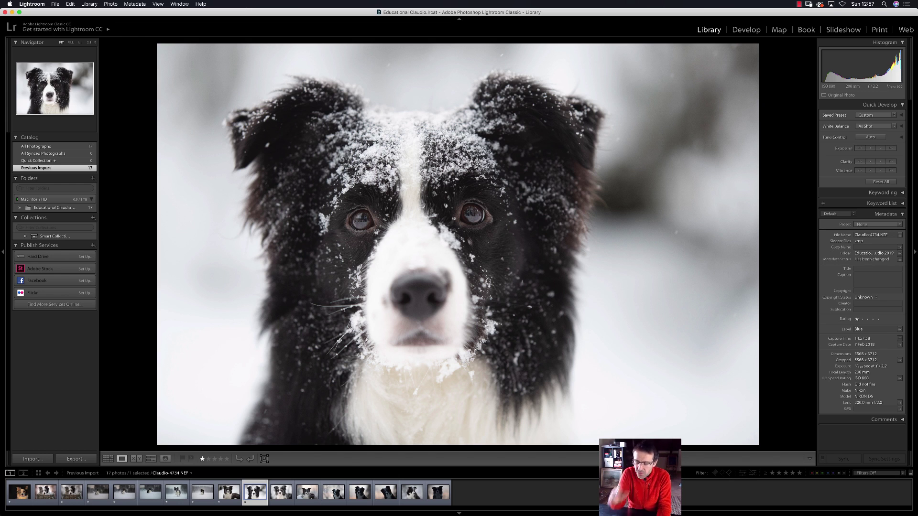
key(Right)
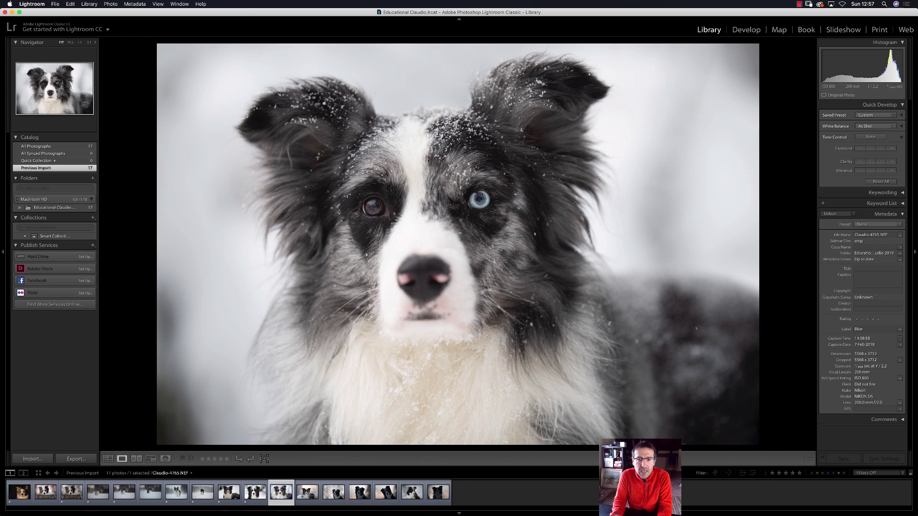
key(1)
key(Right)
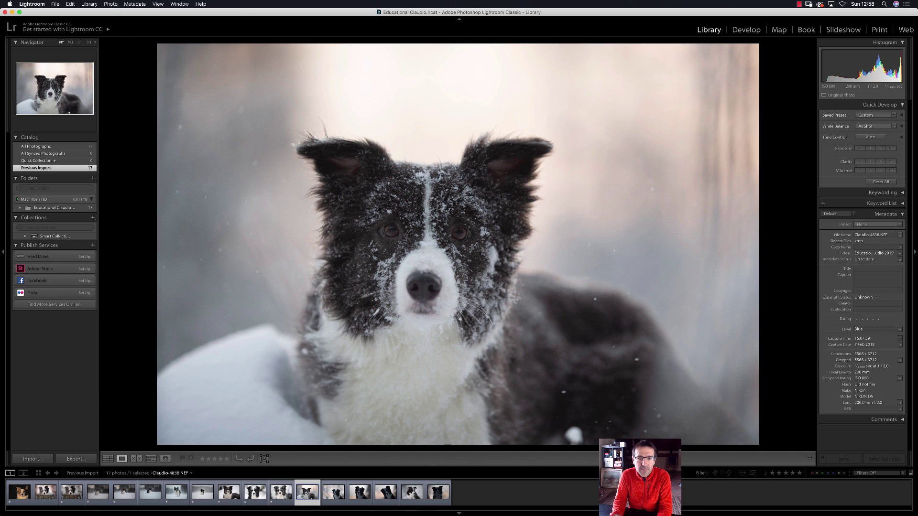
key(1)
Step: Leave the thirteenth and fourteenth photos unrated and give the last three photos in the filmstrip one star each
key(Right)
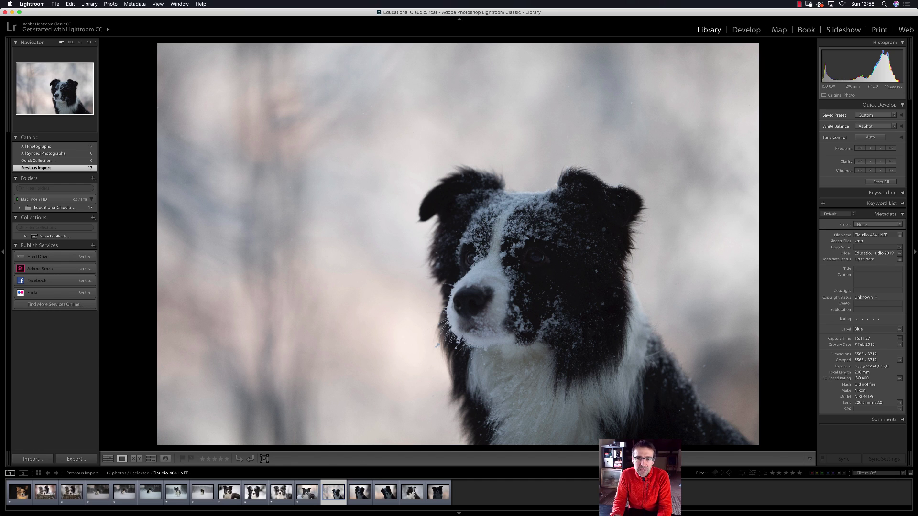
key(Right)
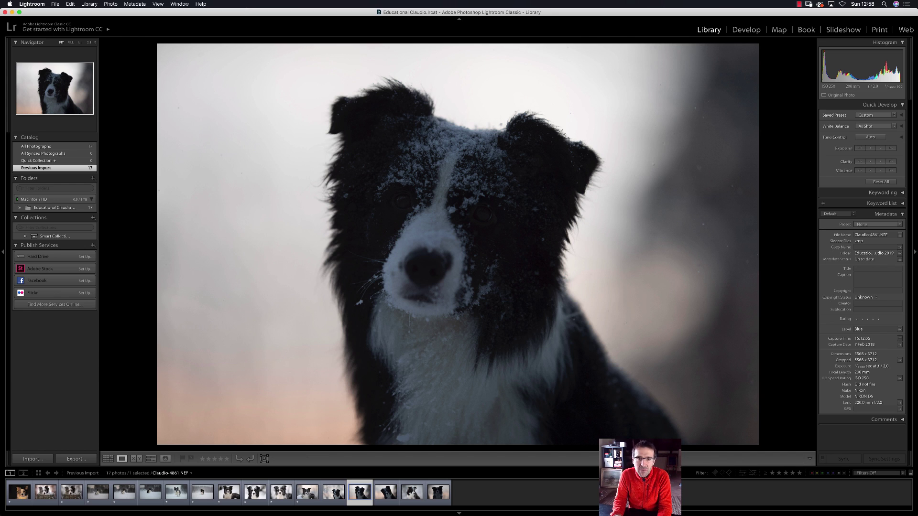
key(Right)
key(1)
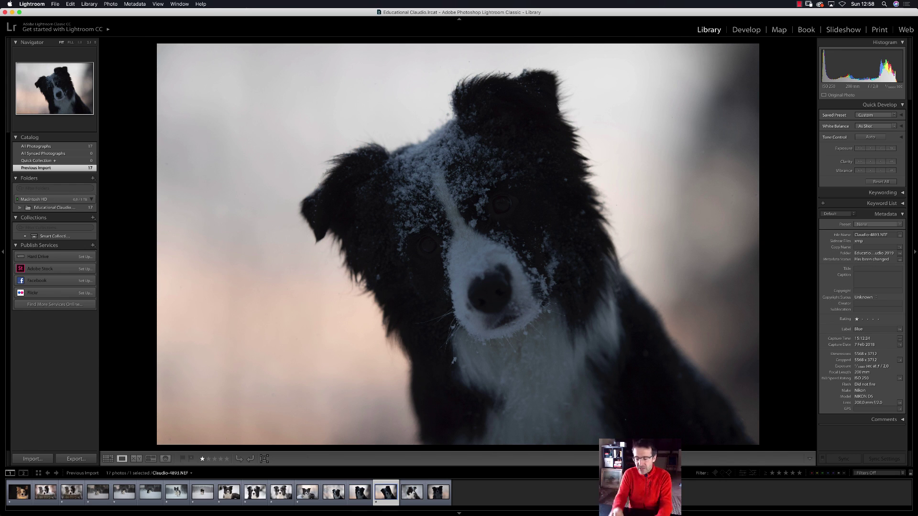
key(Right)
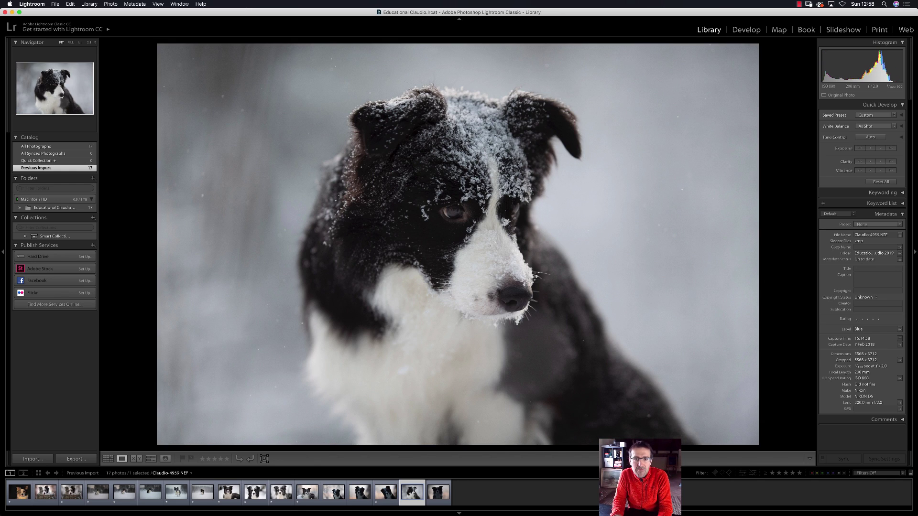
key(1)
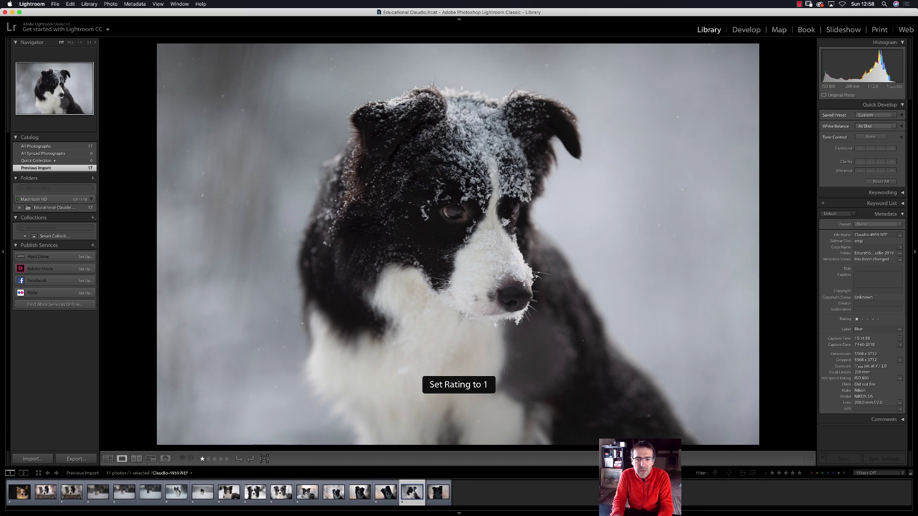
key(Right)
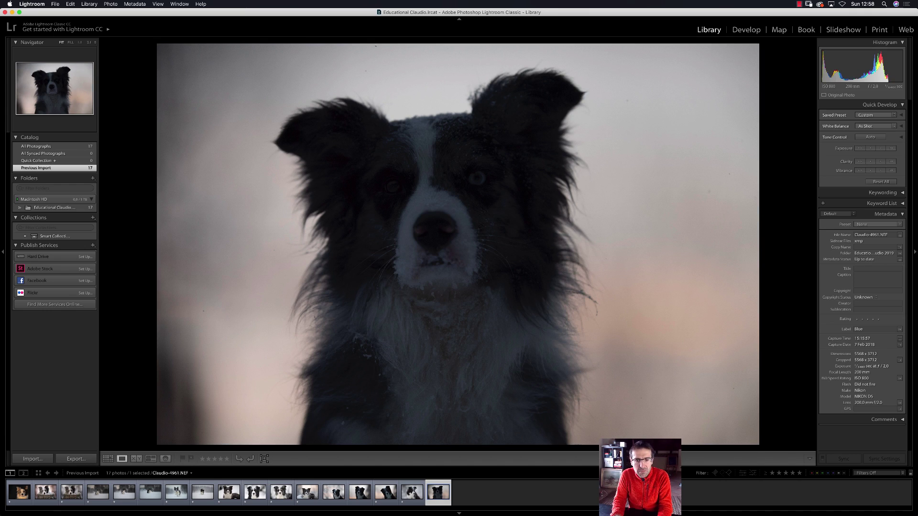
key(1)
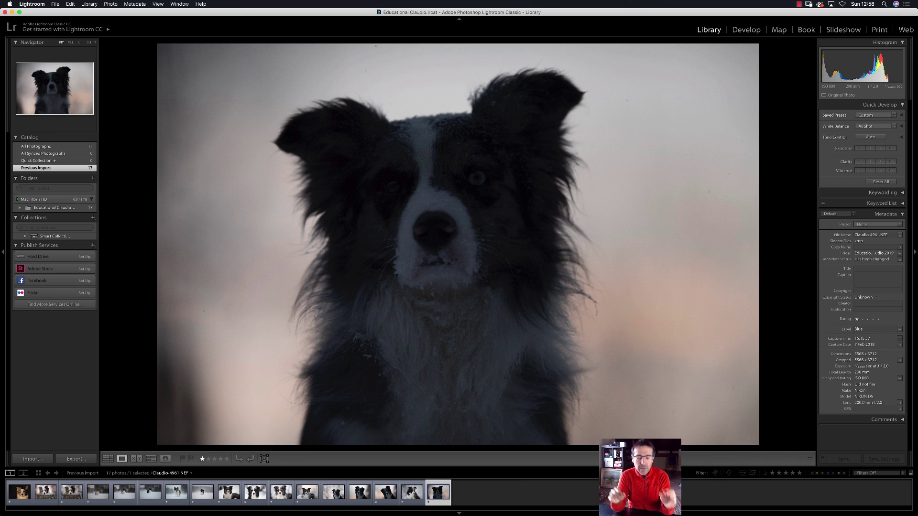
Step: Filter the filmstrip to photos rated one star and higher, trying the Rated preset before using the star filter itself
click(862, 475)
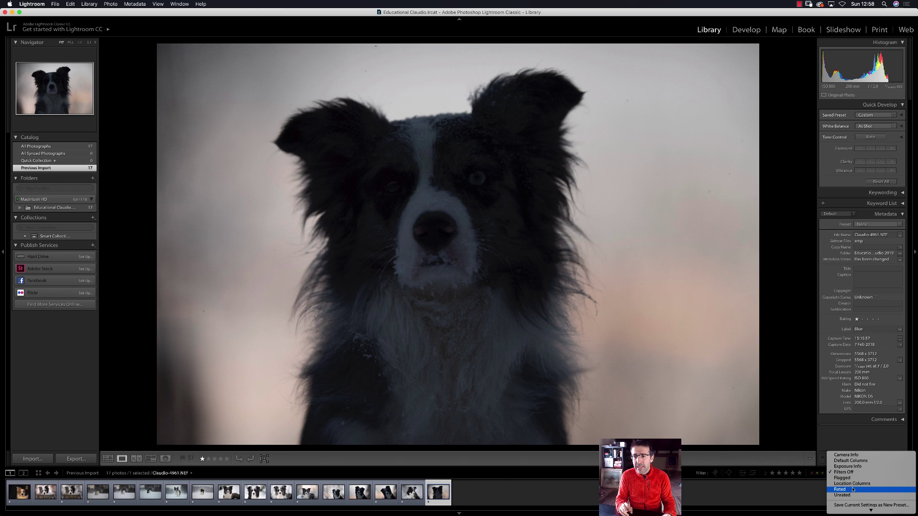
click(851, 490)
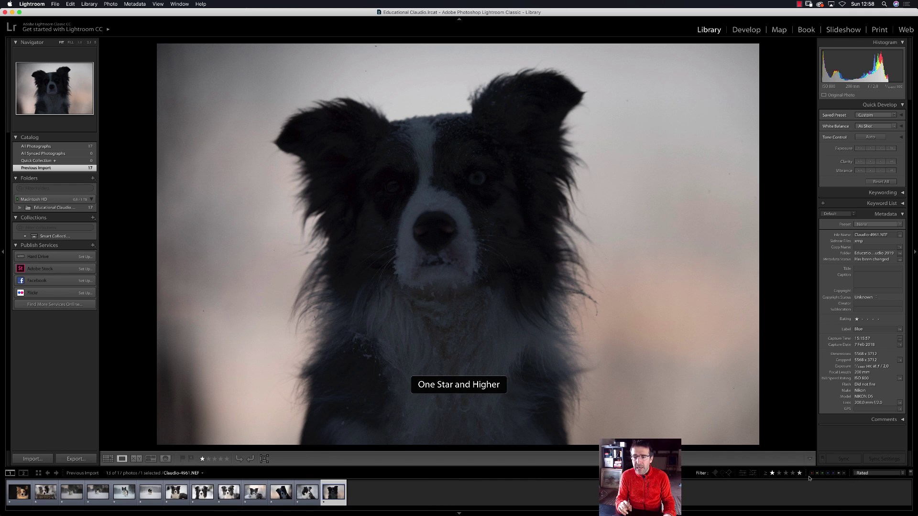
click(868, 474)
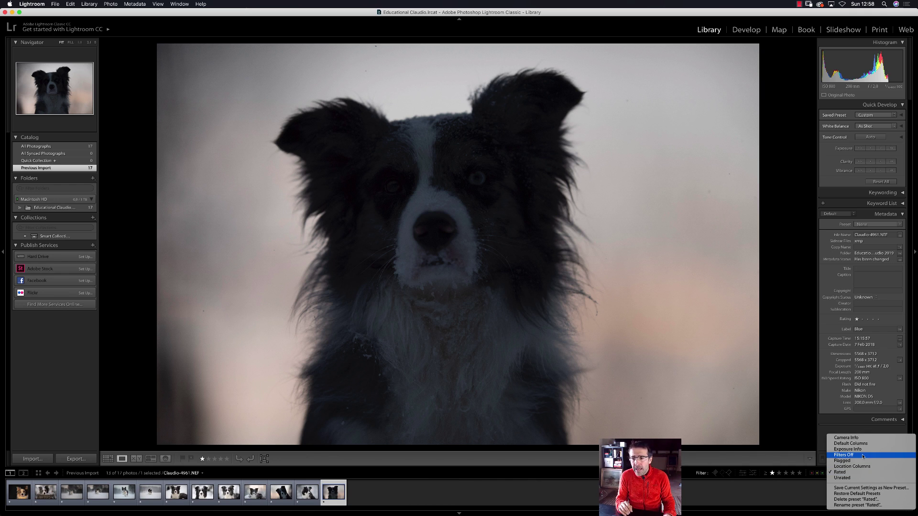
click(854, 455)
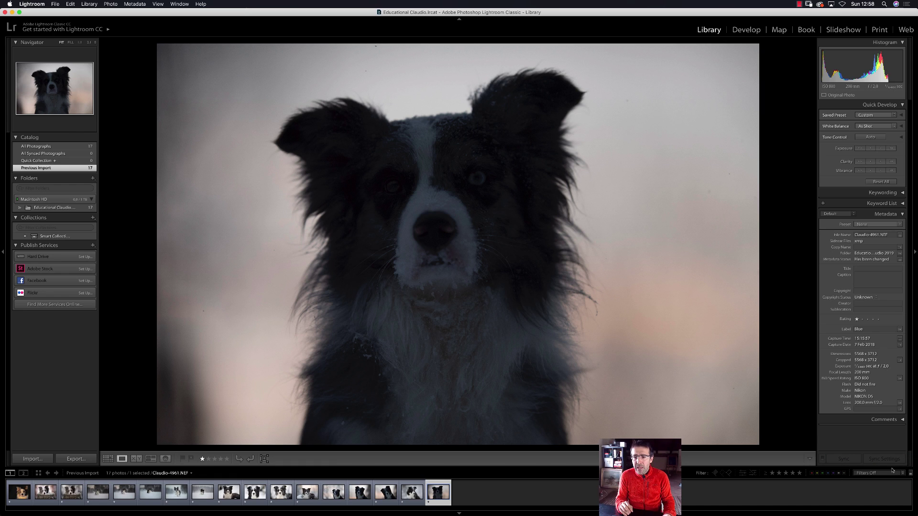
click(772, 473)
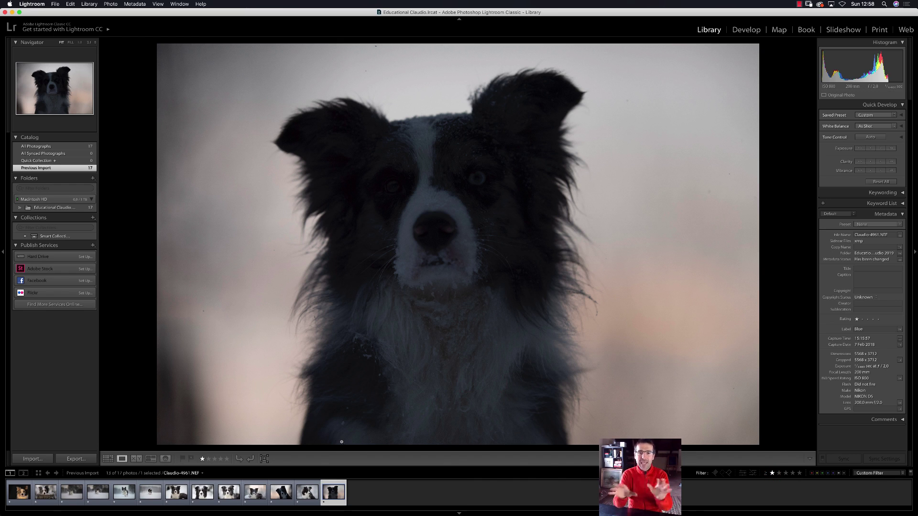
Step: Open the first filtered photo and set the close-up zoom ratio to 2:1 for checking sharpness
click(22, 495)
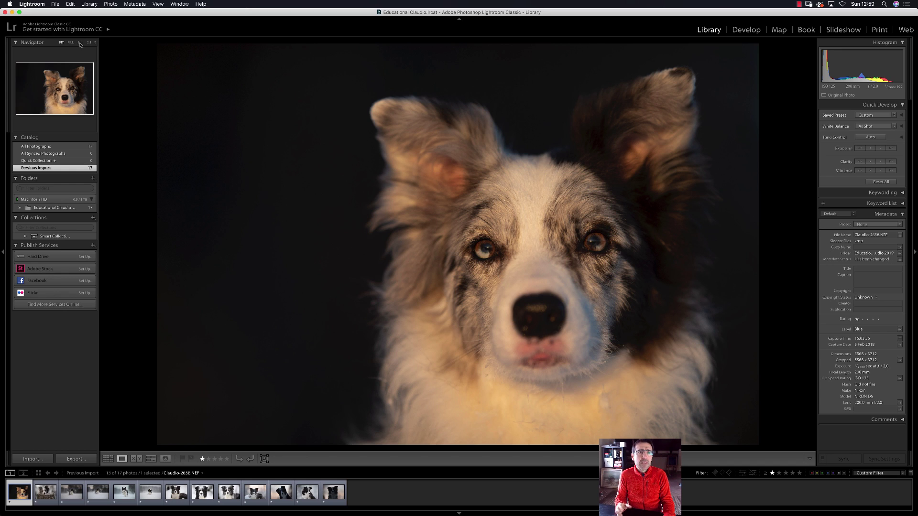
click(95, 42)
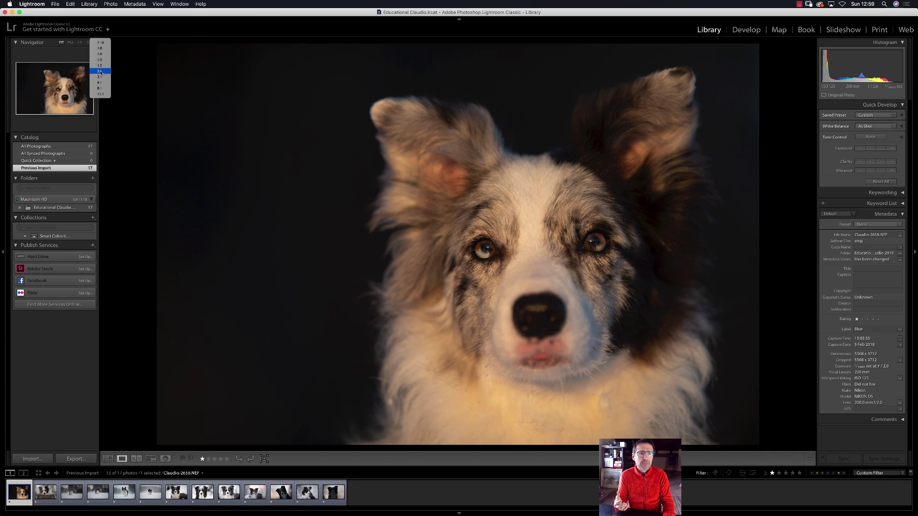
click(100, 71)
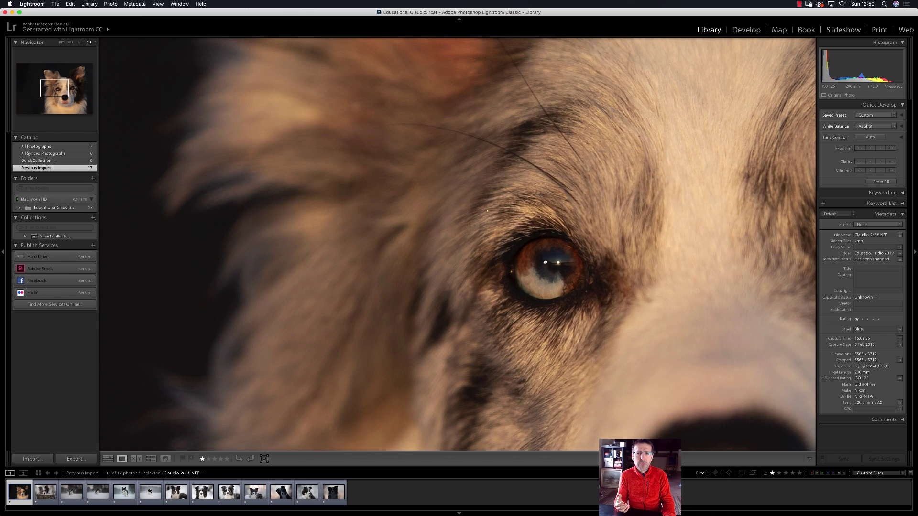
click(545, 263)
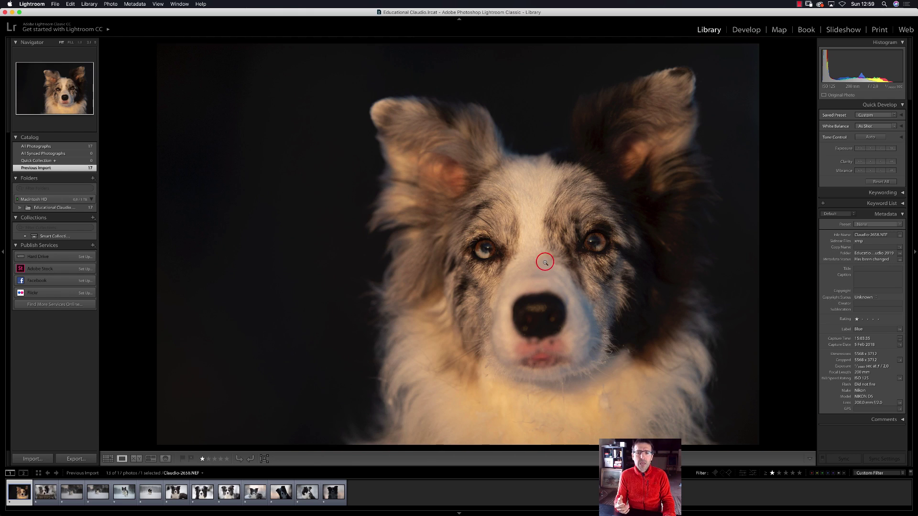
key(Right)
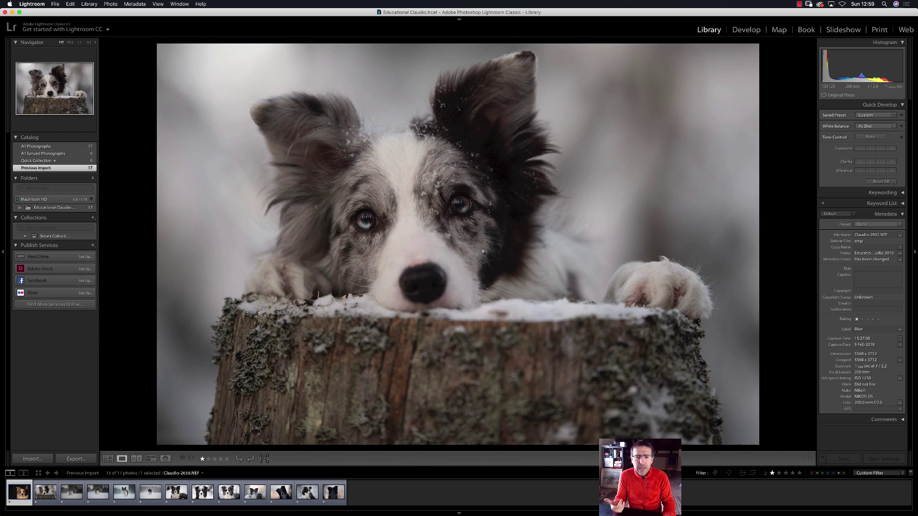
key(Left)
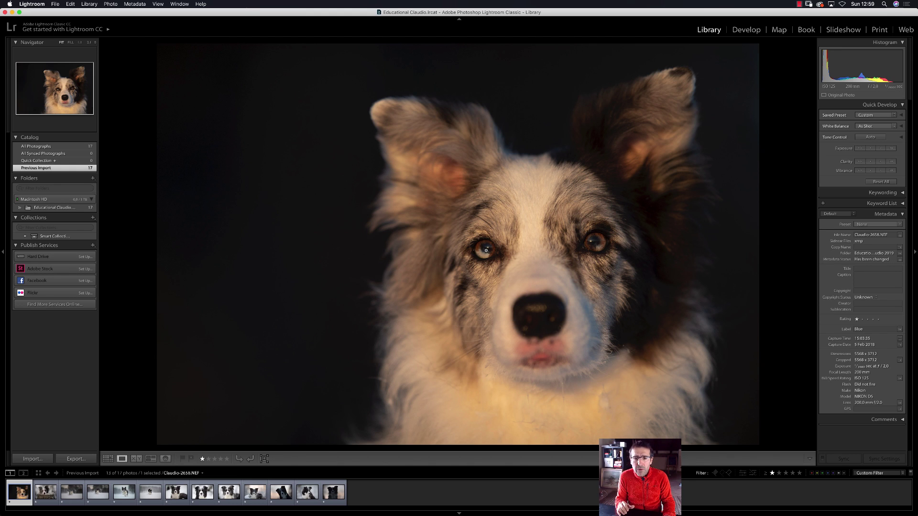
Step: Inspect the dog's eye in the first photo enlarged for focus and raise the photo's rating to two stars
click(486, 250)
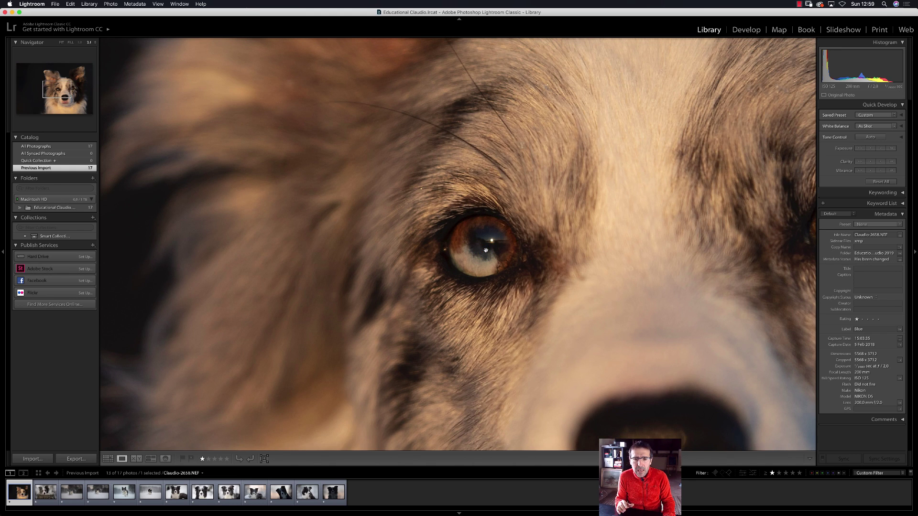
click(486, 250)
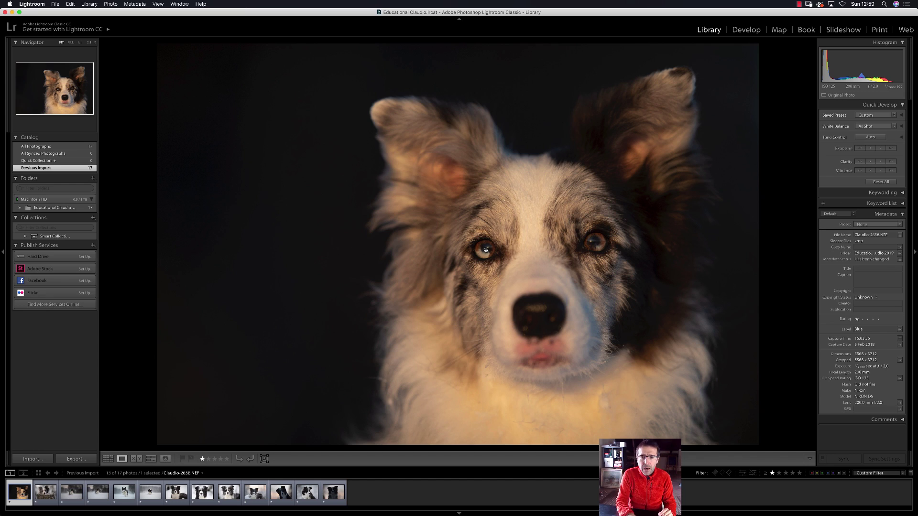
click(486, 250)
click(485, 250)
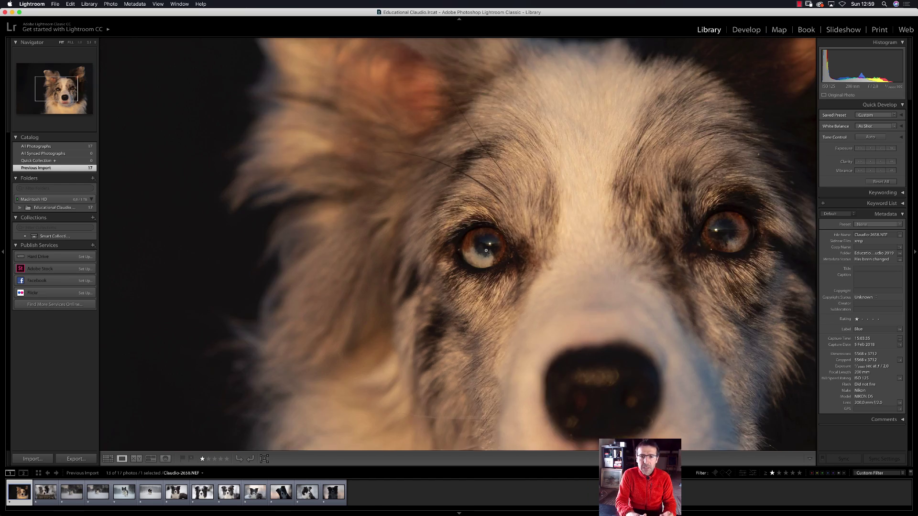
click(486, 249)
click(485, 249)
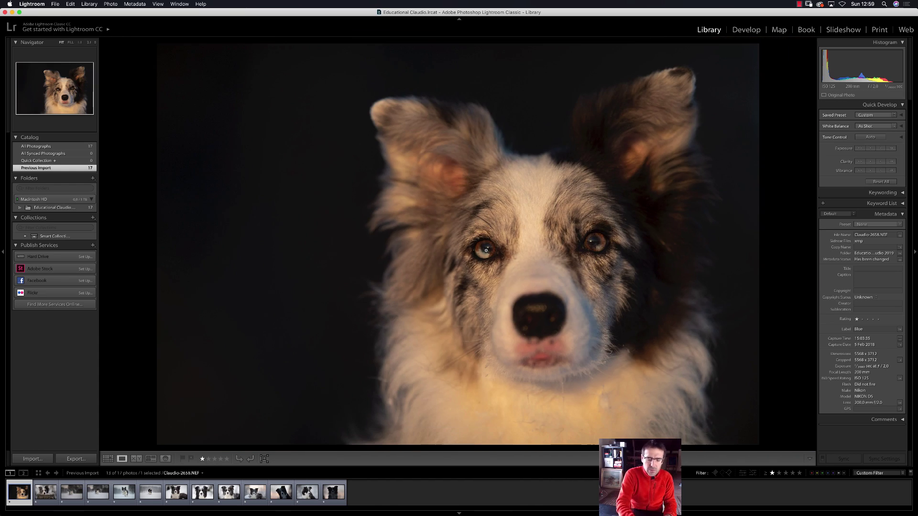
key(2)
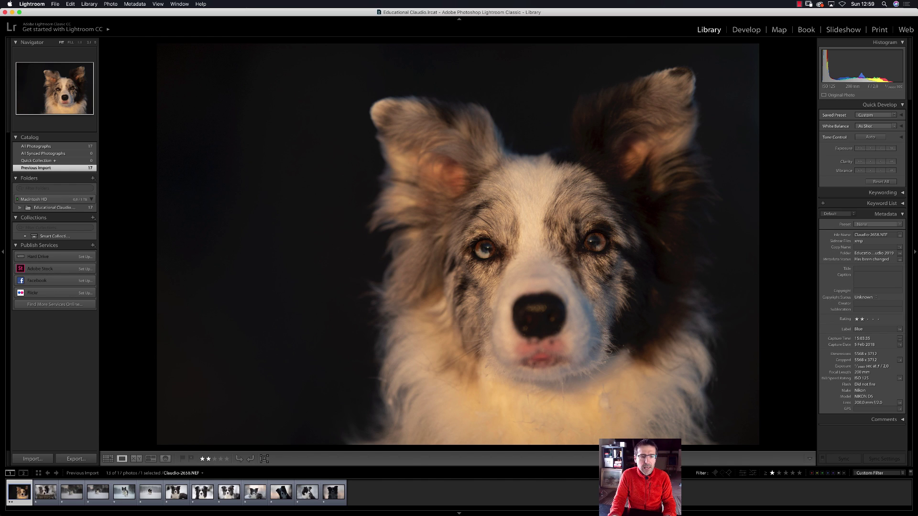
Step: Check the eyes enlarged in the photo of the dog resting on the tree stump and rate it two stars
key(Right)
click(369, 224)
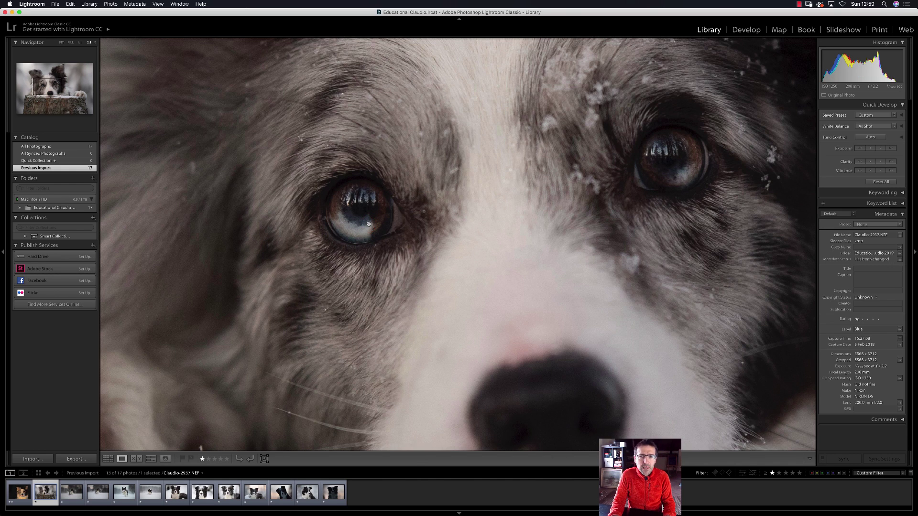
key(2)
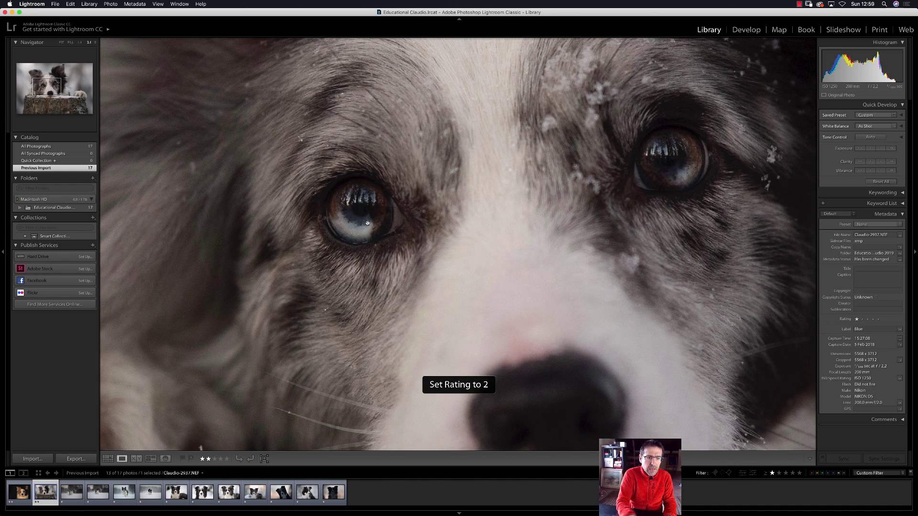
Step: Pass over the first running-dog photo, check the next black-and-white runner enlarged for sharpness, and rate that one two stars
click(367, 223)
key(Right)
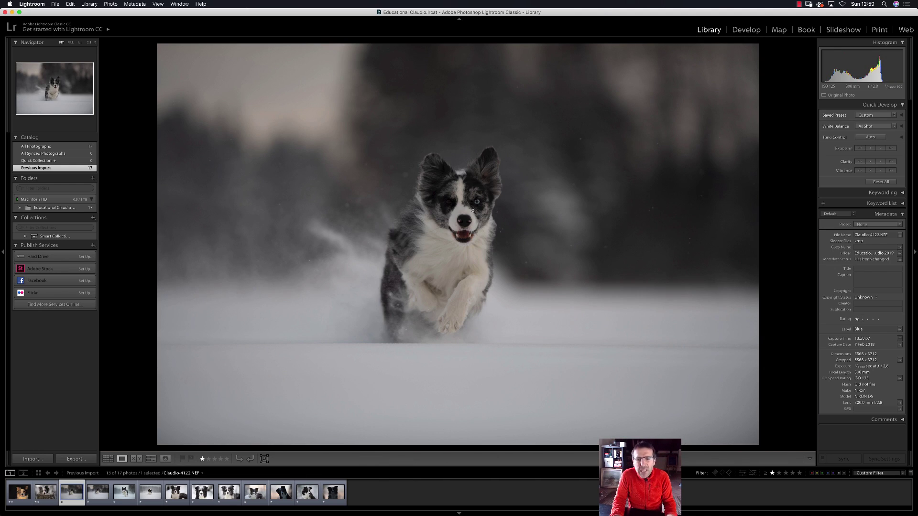
key(Right)
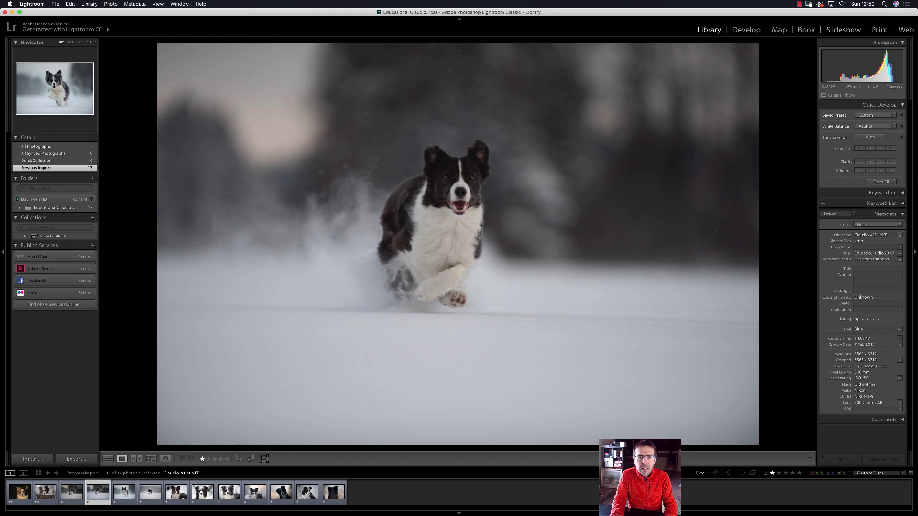
click(470, 180)
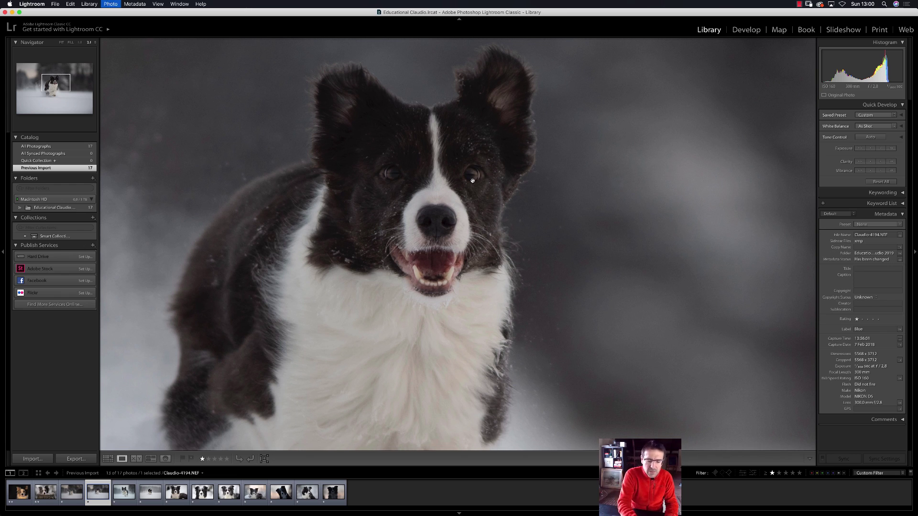
key(2)
Step: Check the leaping blue-eyed dog enlarged for sharp focus and rate the photo two stars
key(Right)
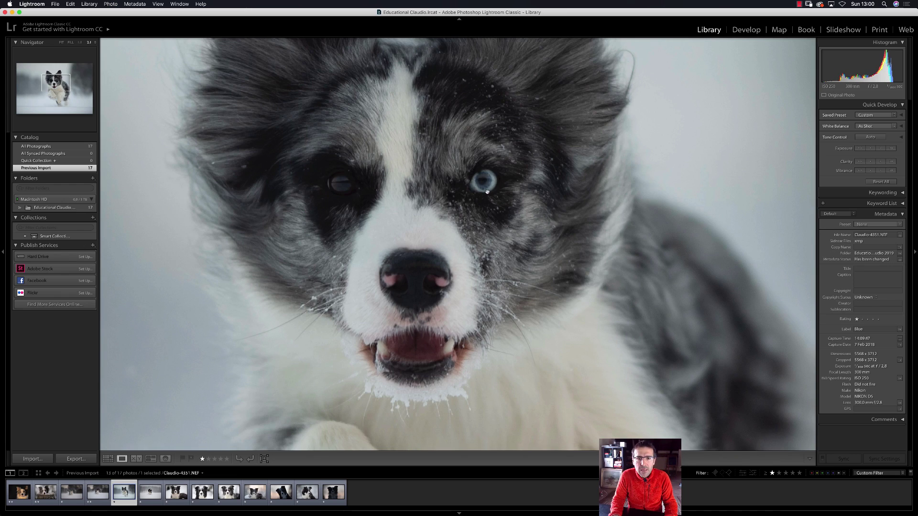
key(2)
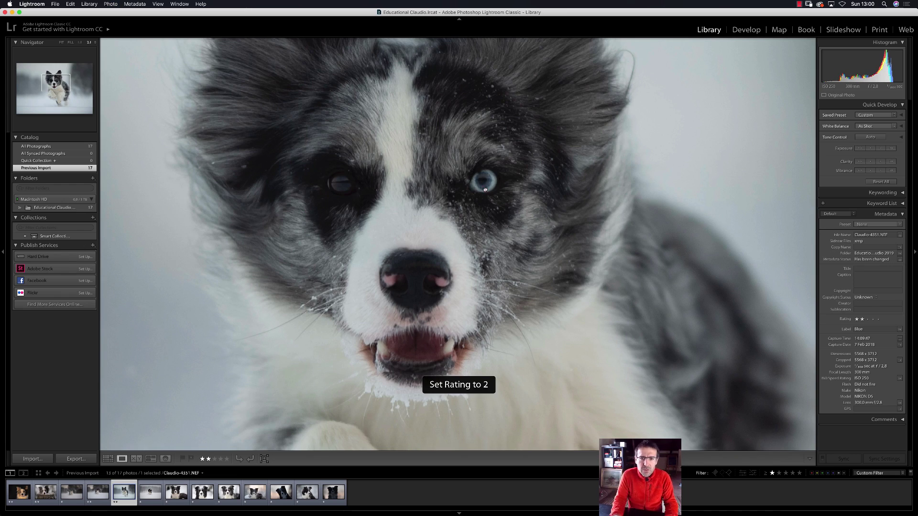
click(485, 189)
Step: Inspect the eyes of the black-and-white dog running head-on through the snow and rate the photo two stars
key(Right)
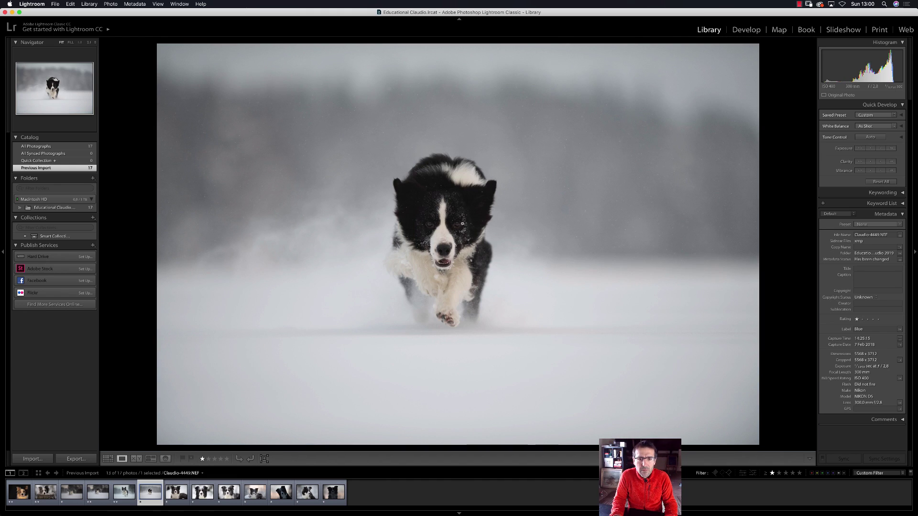
click(462, 224)
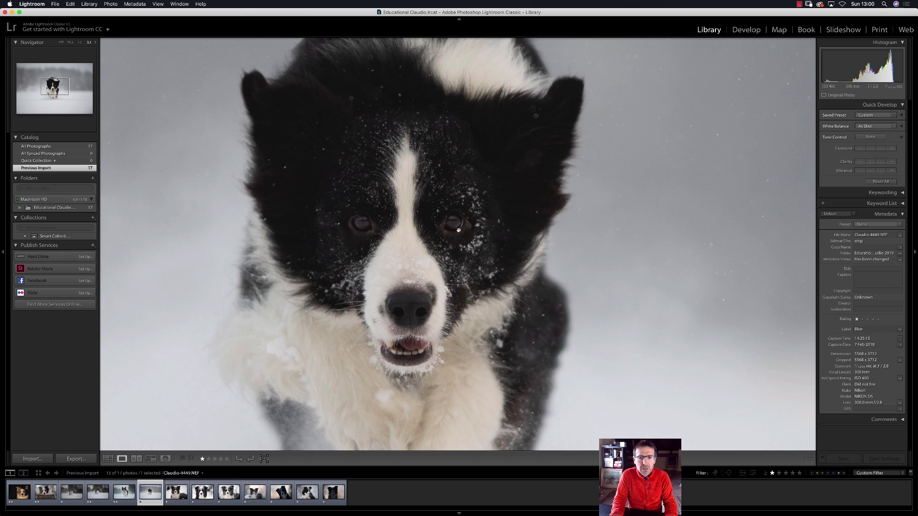
key(2)
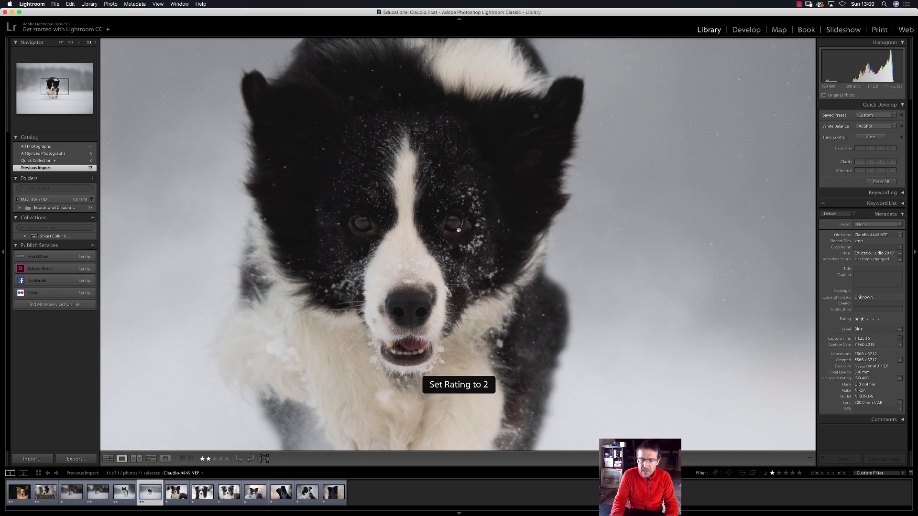
key(Right)
key(Right)
key(Left)
key(Left)
click(458, 222)
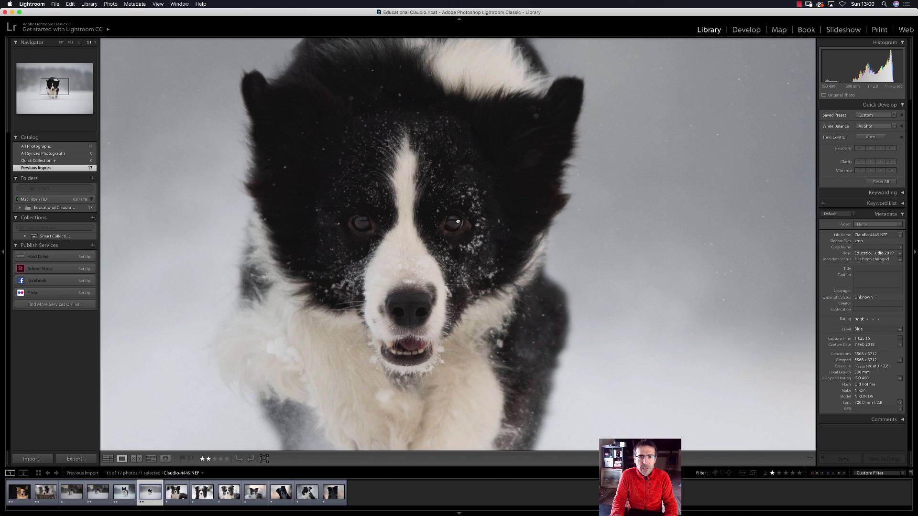
Step: Check the sitting dog with snow on its face enlarged for sharpness and rate the photo two stars
key(Right)
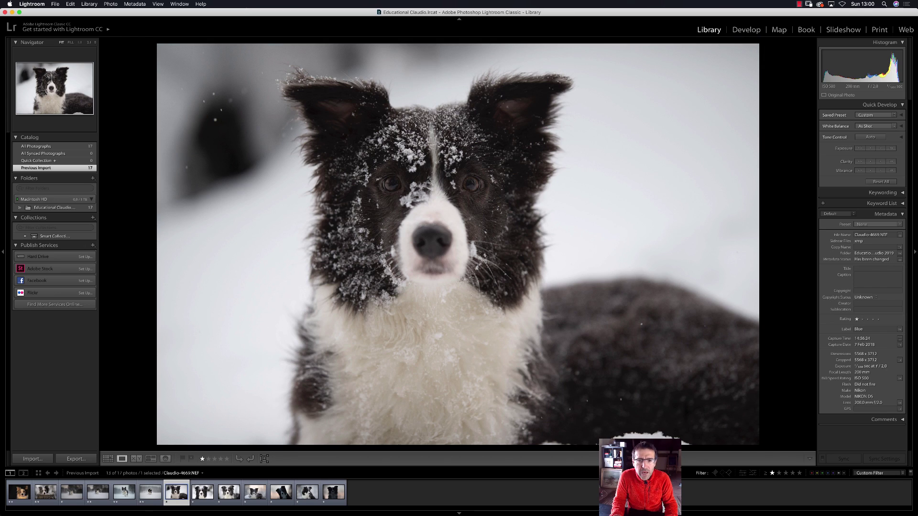
click(462, 226)
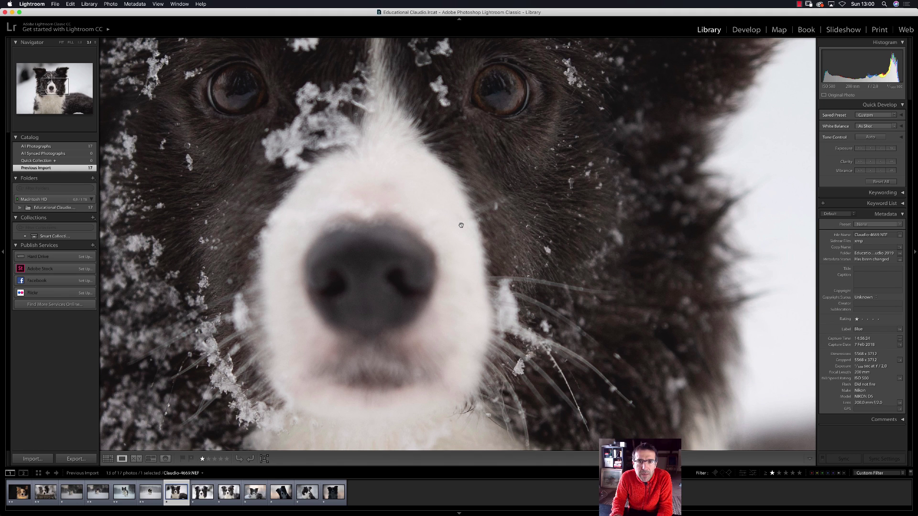
click(460, 225)
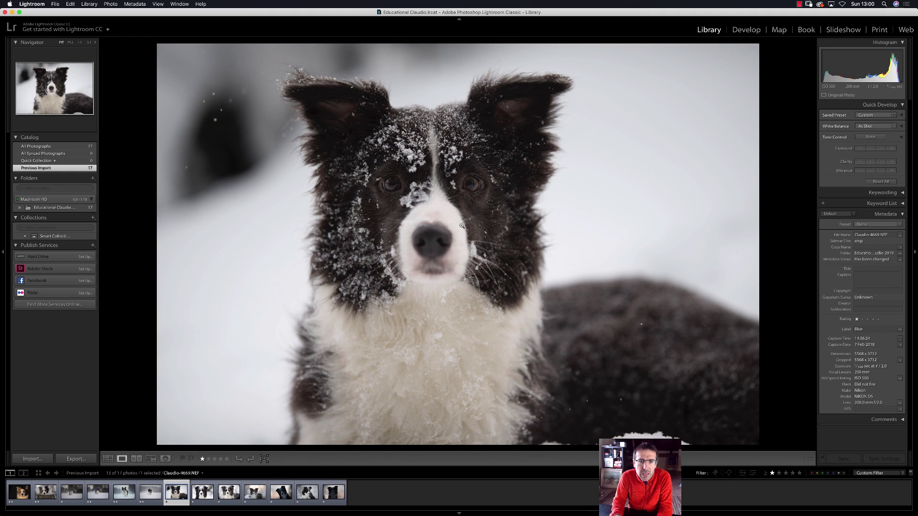
key(2)
Step: Check the close portrait of the snow-dusted black-and-white dog enlarged and rate it two stars
key(Right)
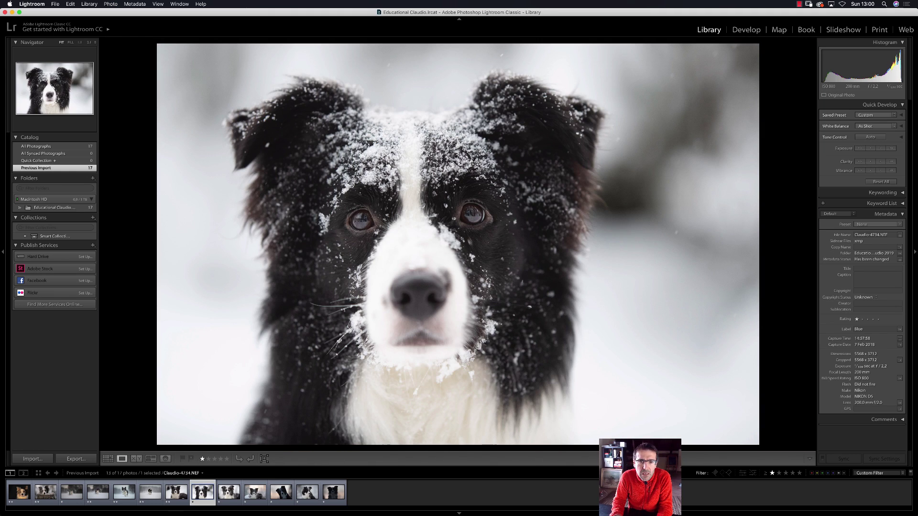
key(z)
key(z)
key(2)
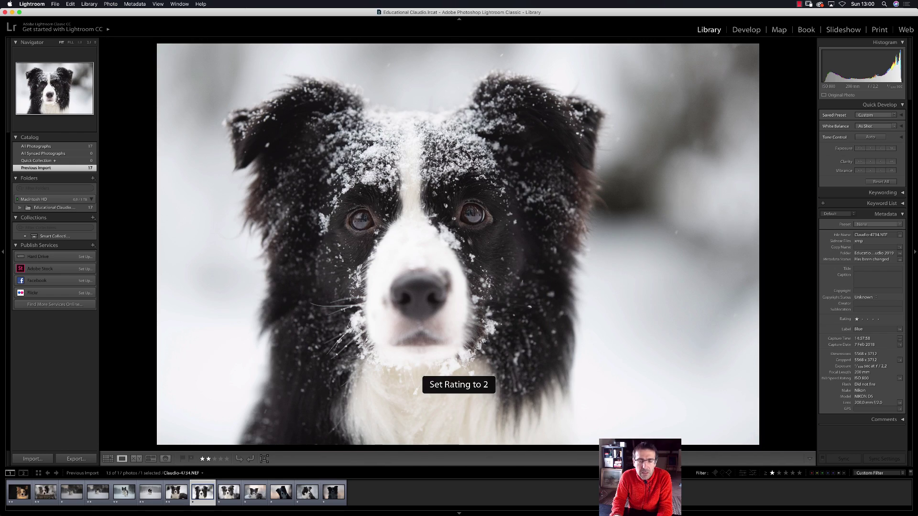
Step: Check the portrait of the grey dog with one blue eye enlarged and rate it two stars
key(Right)
key(z)
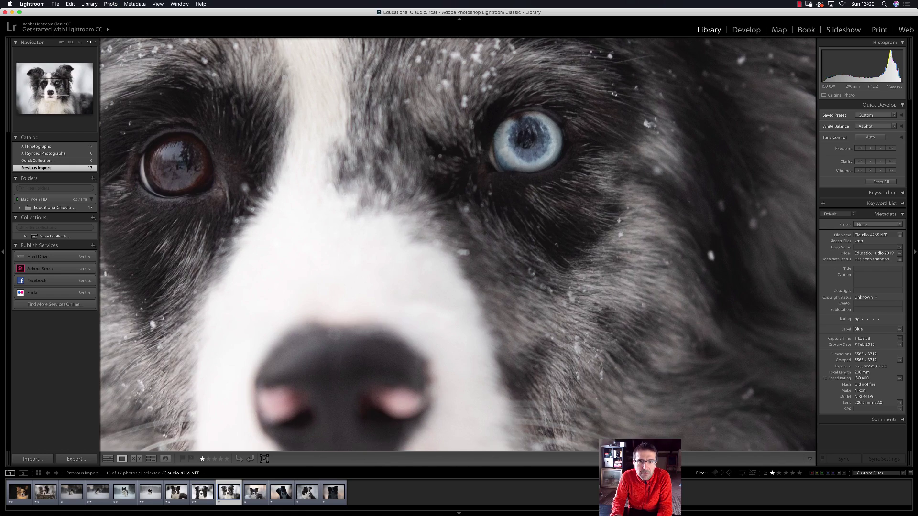
key(z)
key(2)
Step: Check the snowy-faced dog against the pale pink background enlarged and rate the photo two stars
key(Right)
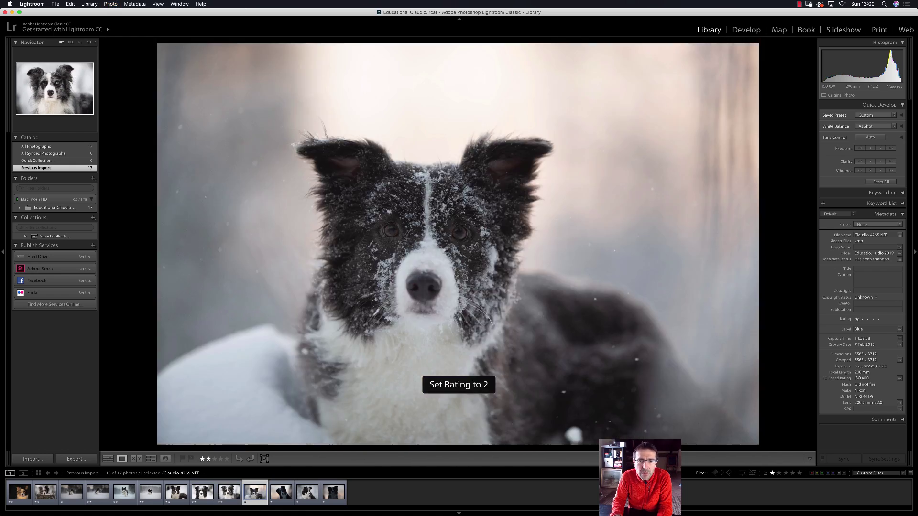
key(z)
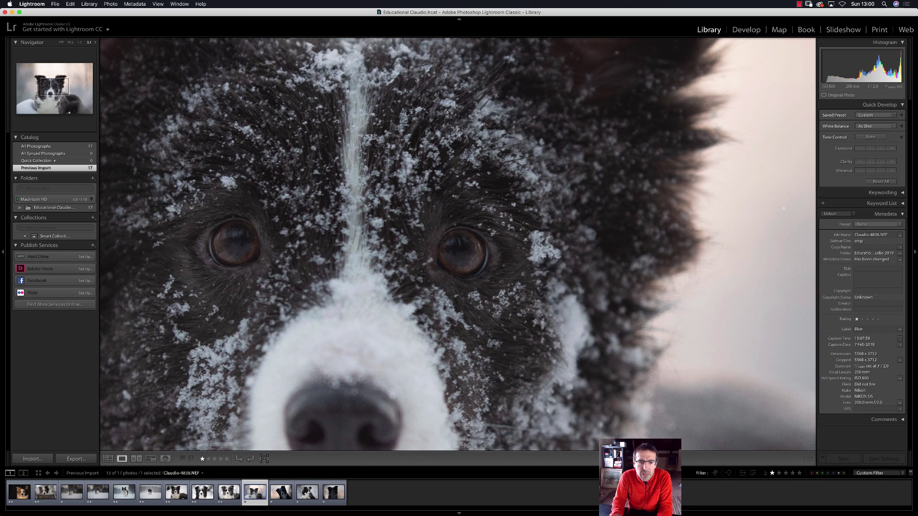
key(z)
key(2)
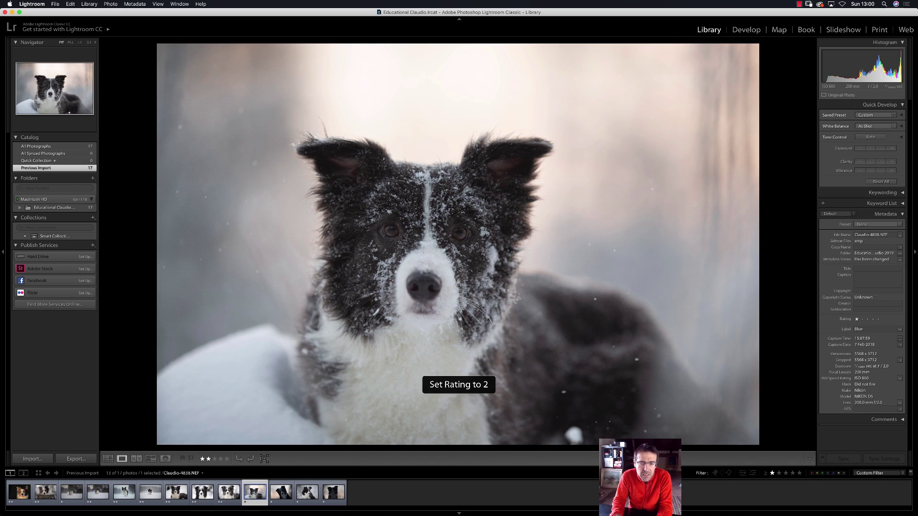
Step: Rate the photo of the dog tilting its head two stars, and check the sideways-looking dog photo without raising its rating
click(282, 492)
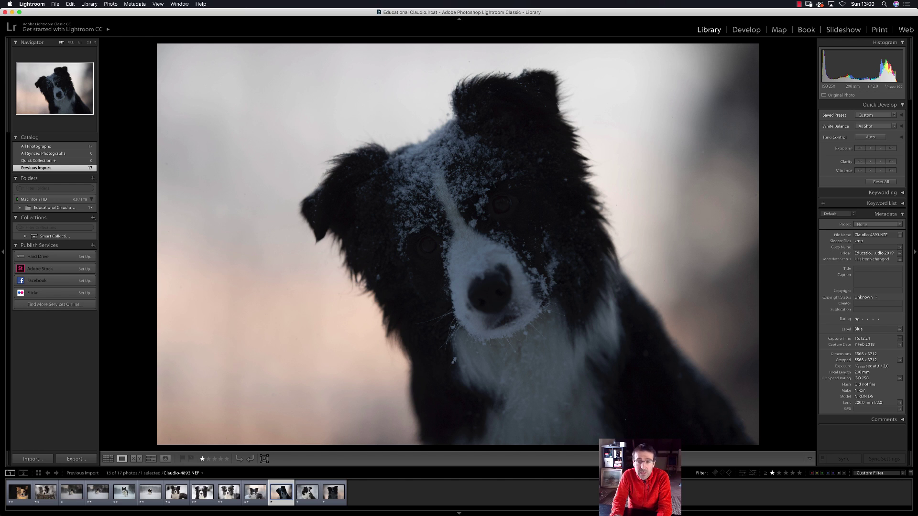
key(2)
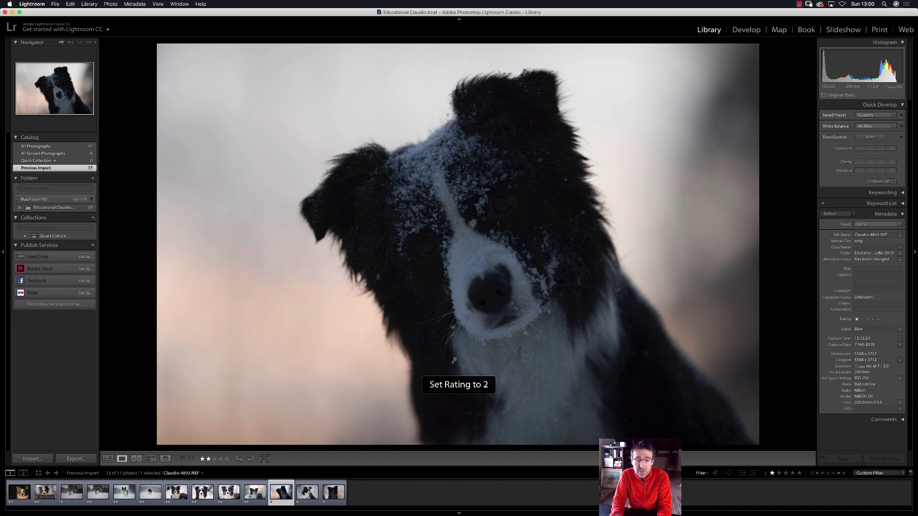
key(Right)
key(z)
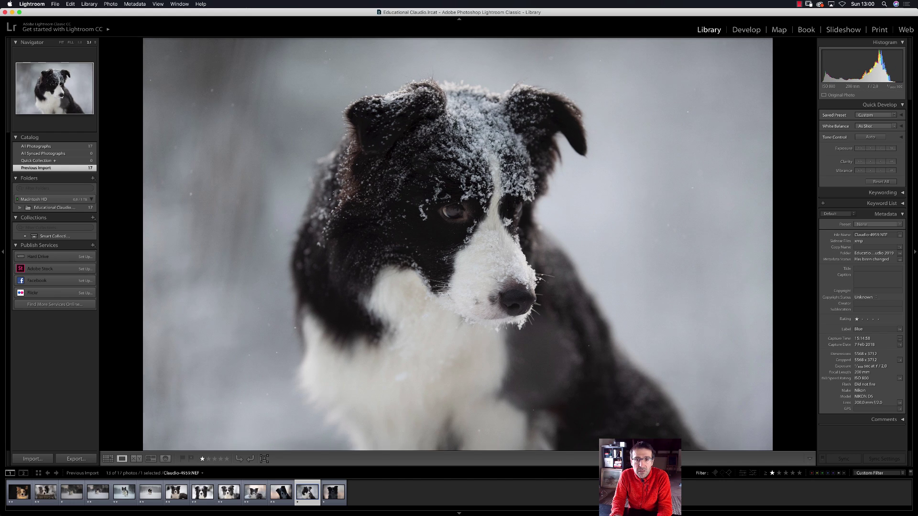
key(z)
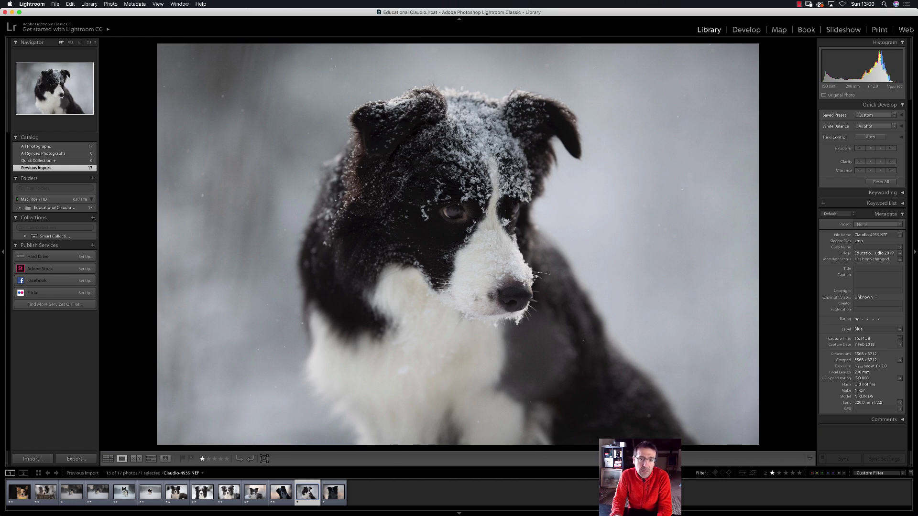
Step: Check the last, dark portrait in the filmstrip enlarged for sharpness and rate it two stars
key(Right)
key(z)
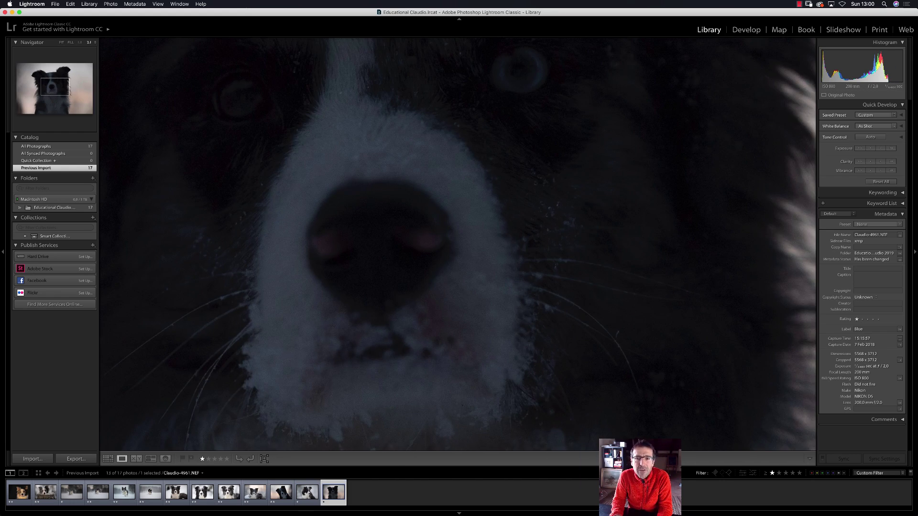
key(z)
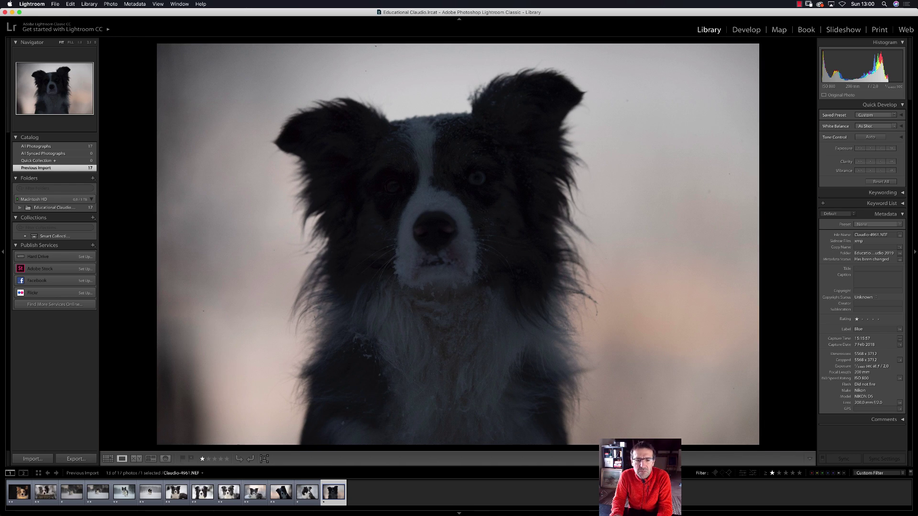
key(2)
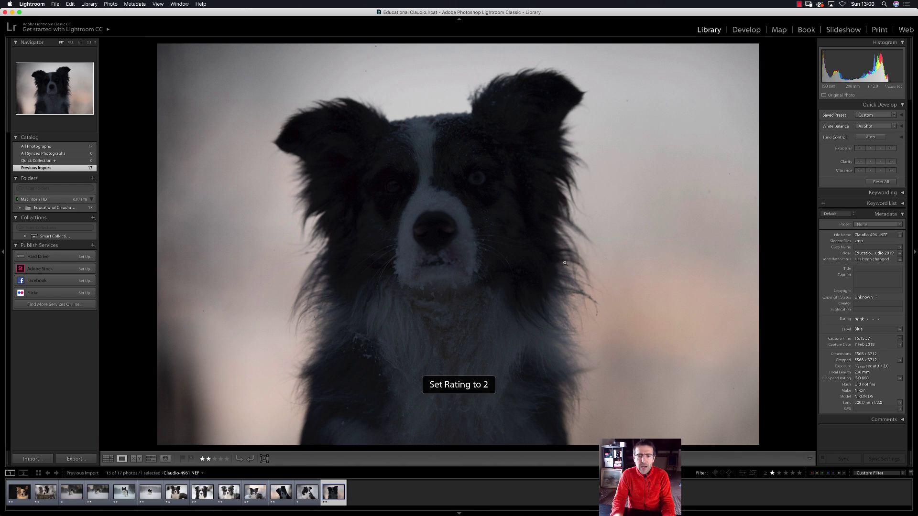
Step: Filter the filmstrip to two stars and higher, and rate the first portrait and the tree-stump photo three stars
click(779, 474)
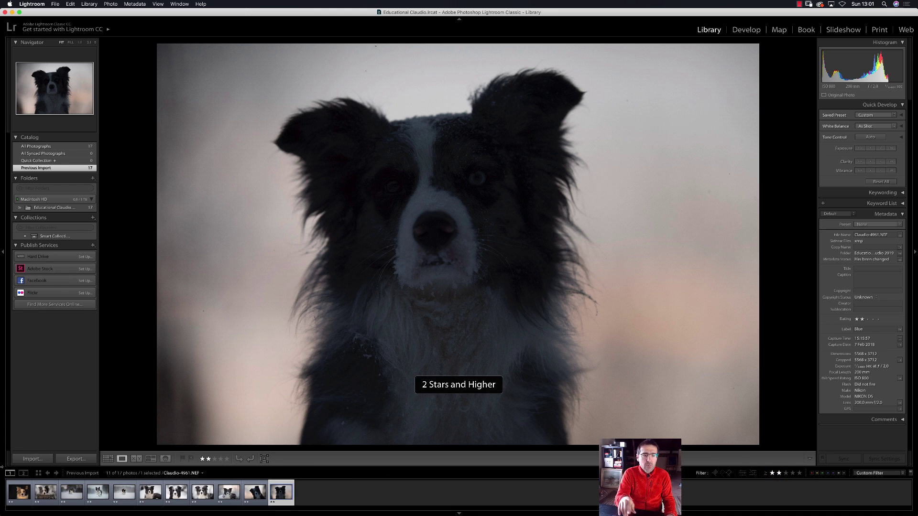
click(19, 492)
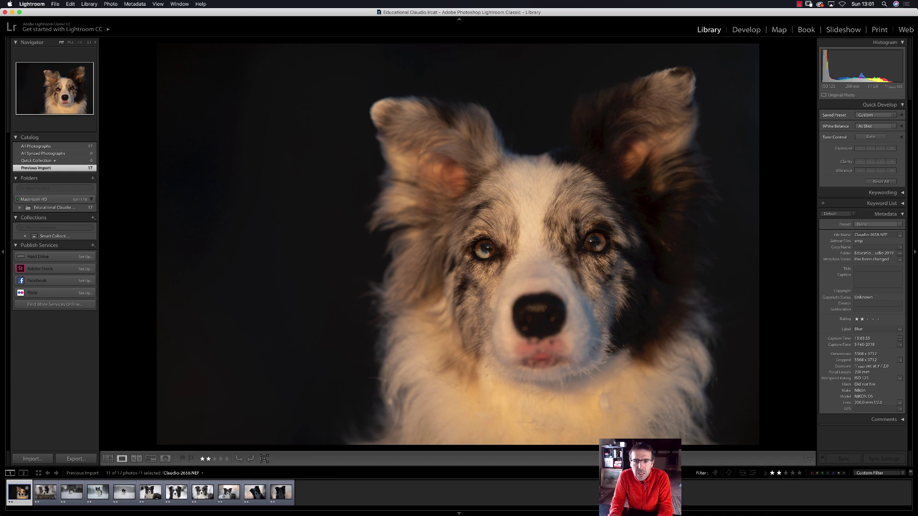
key(3)
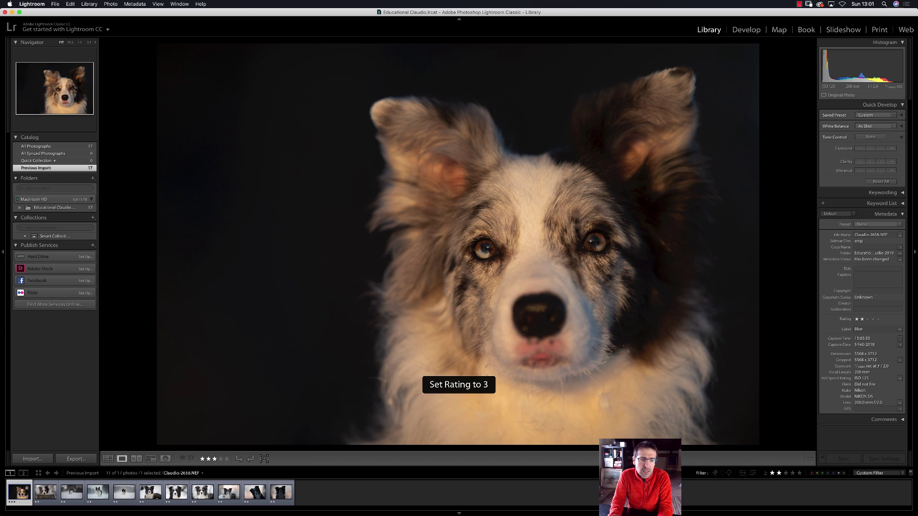
key(3)
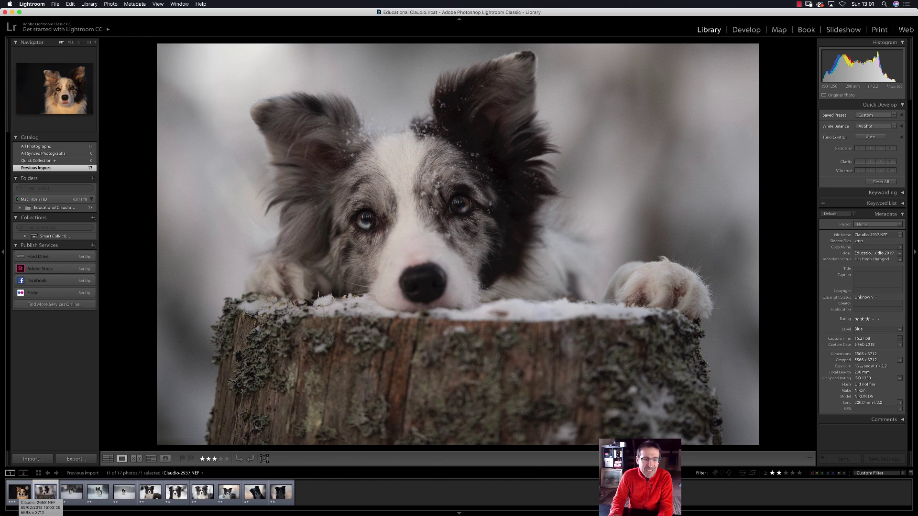
Step: Rate the three photos of dogs running through the snow three stars each
key(Right)
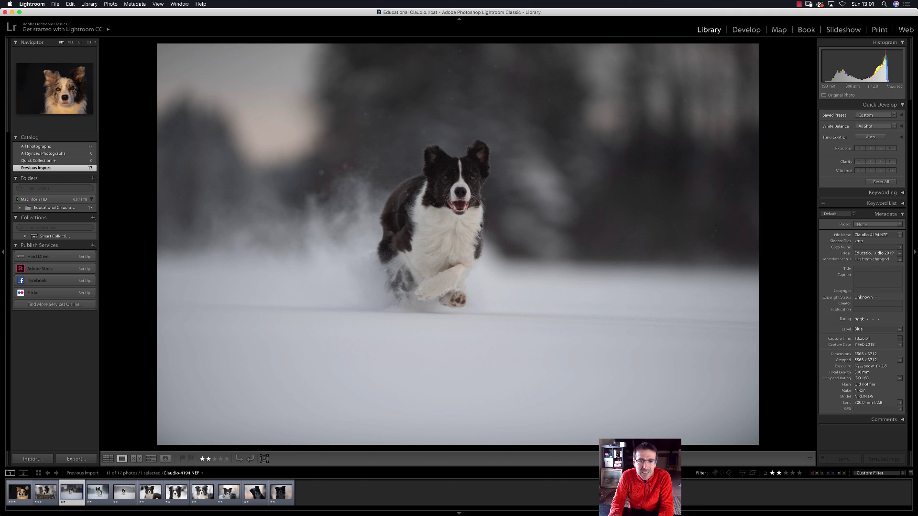
key(3)
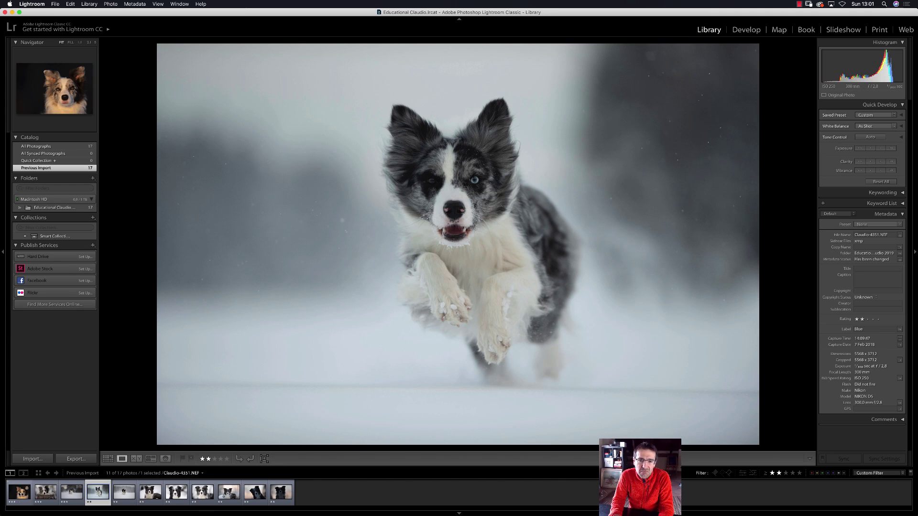
key(3)
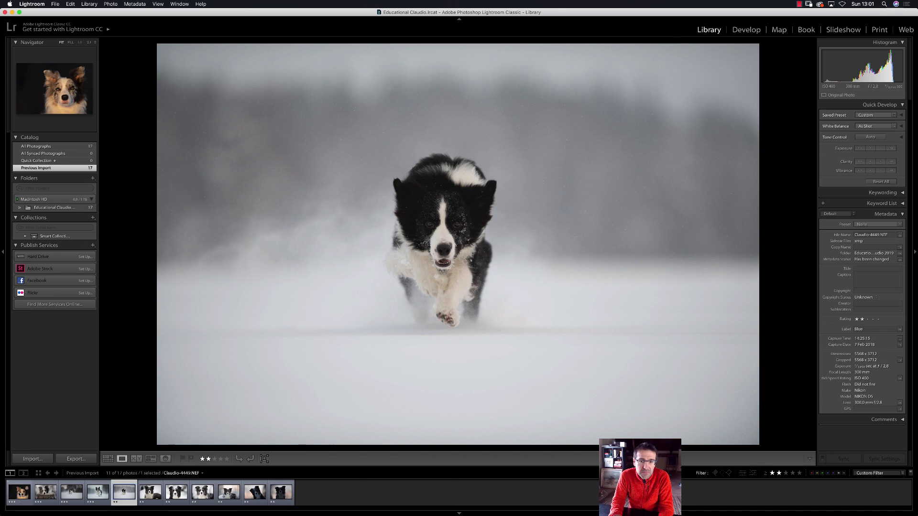
key(3)
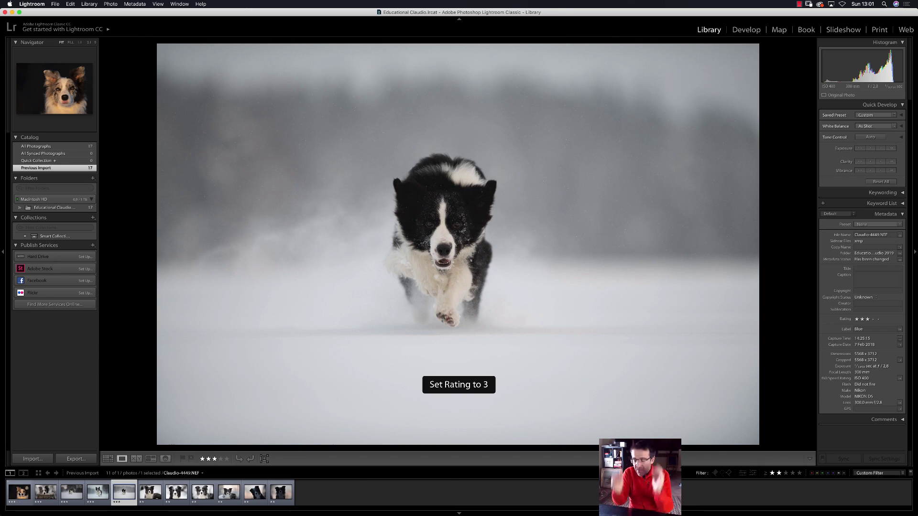
Step: Compare the two snow-covered black-and-white dog portraits and rate the tighter close-up three stars
key(Right)
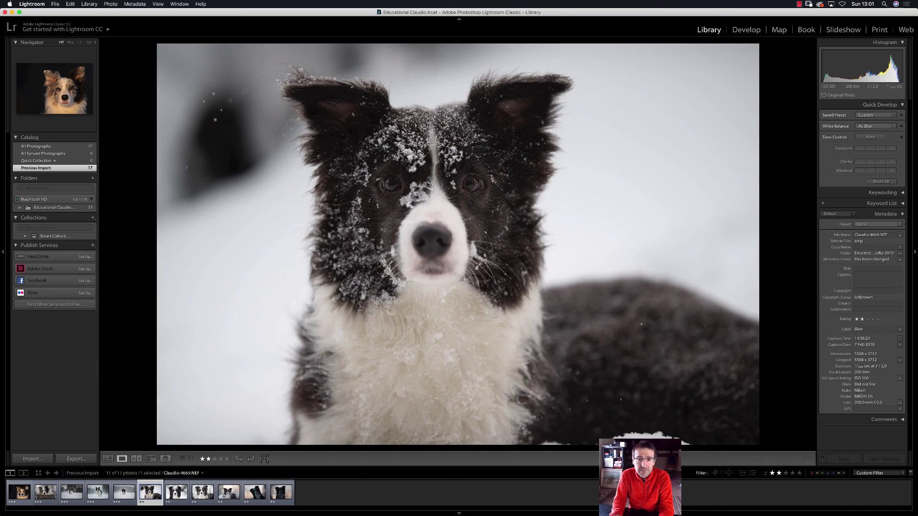
key(Right)
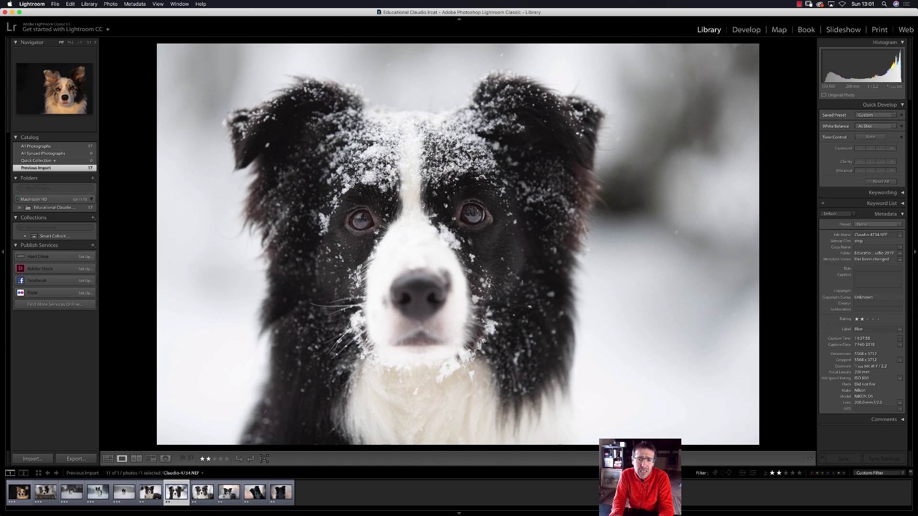
key(Left)
key(Right)
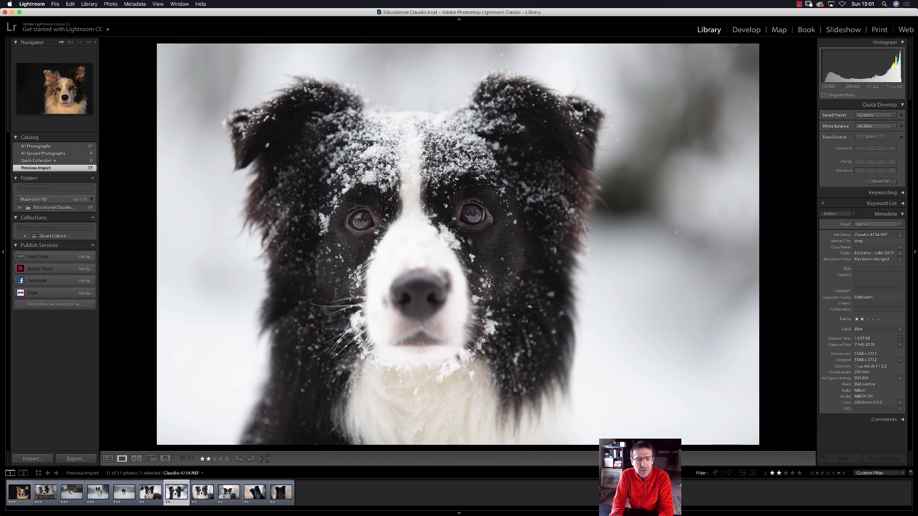
key(3)
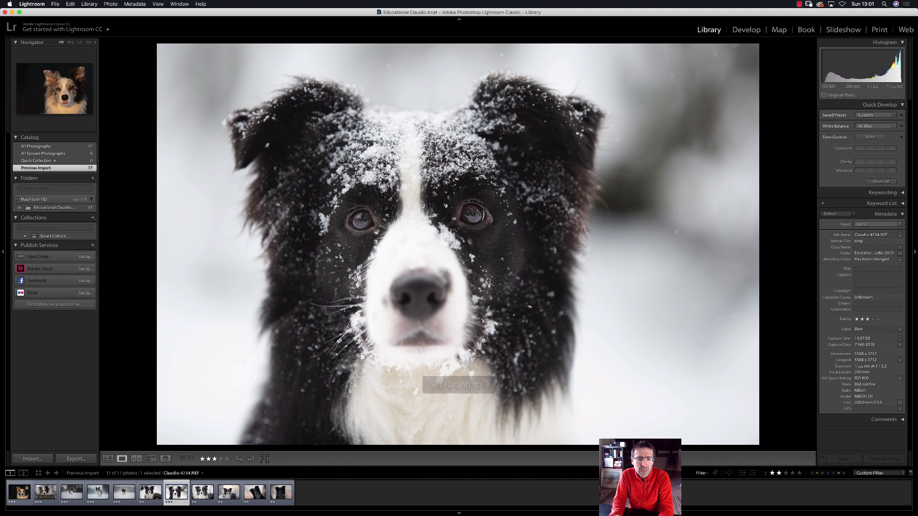
Step: Rate the blue-eyed dog portrait, the dog lying in the snow and the head-tilting dog three stars each, skipping the last dark portrait
key(Right)
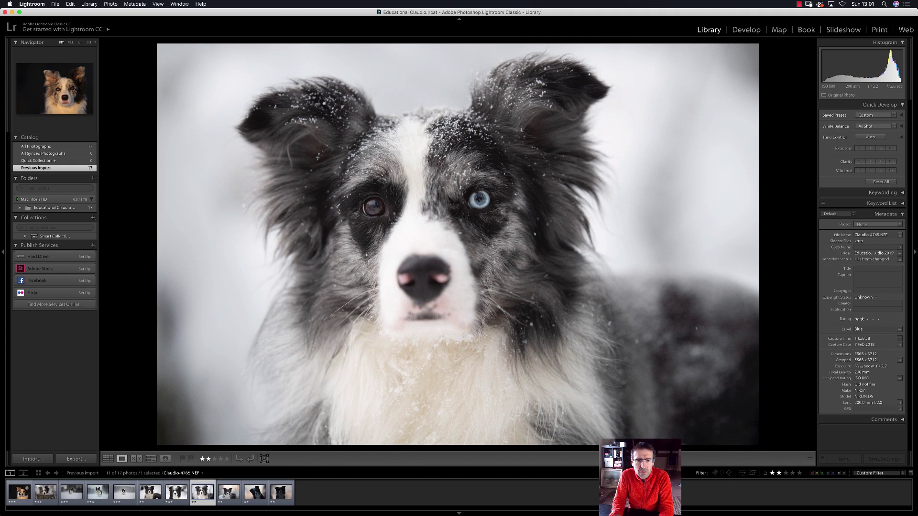
key(3)
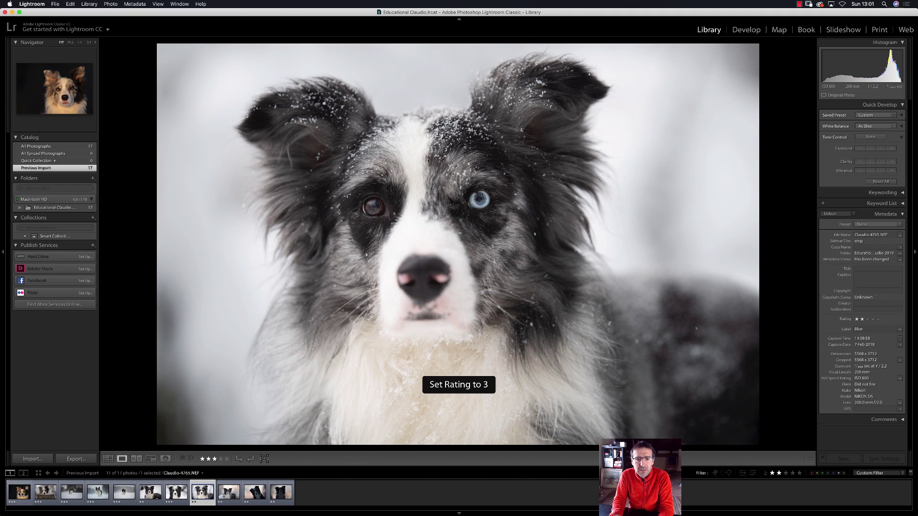
key(Right)
key(3)
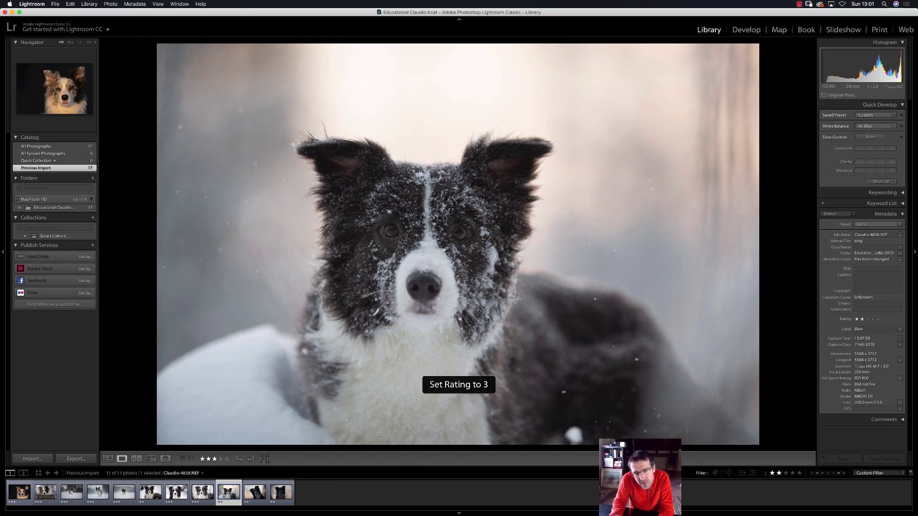
key(Right)
key(3)
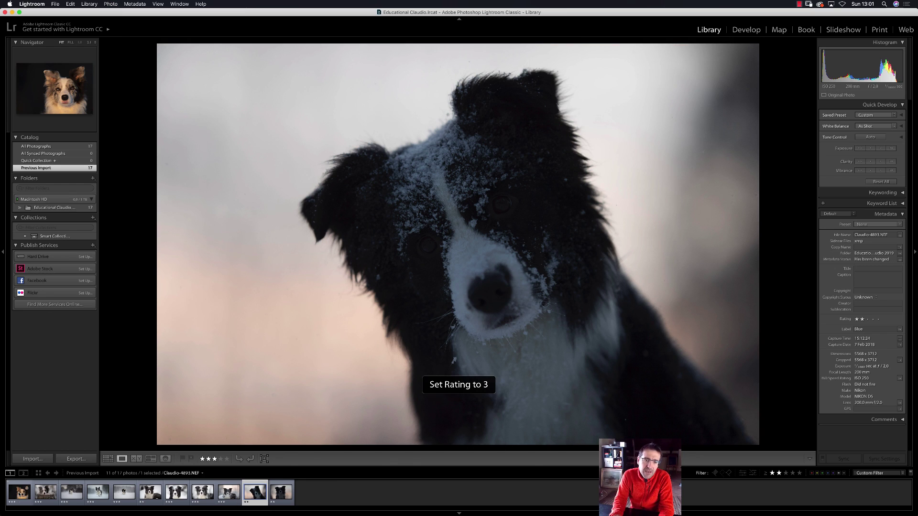
key(Right)
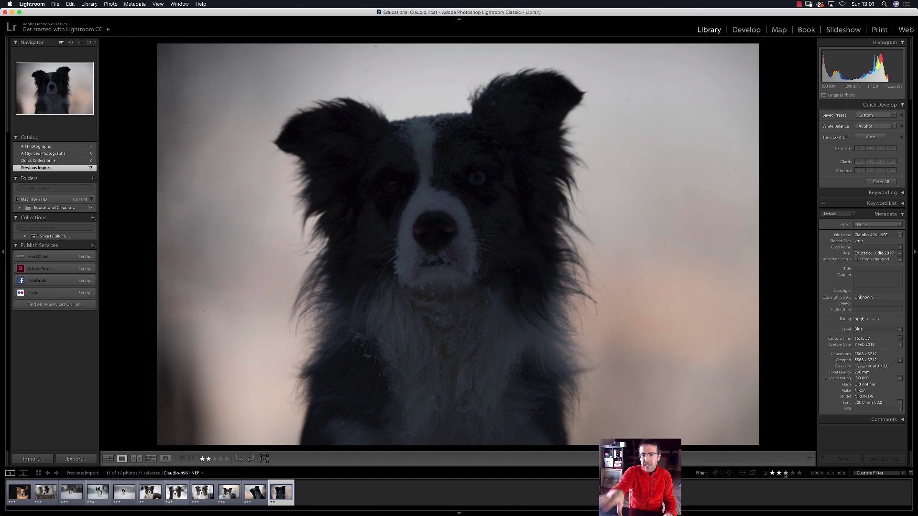
Step: Filter the filmstrip to three stars and higher, and rate the first portrait and the tree-stump photo four stars
click(785, 474)
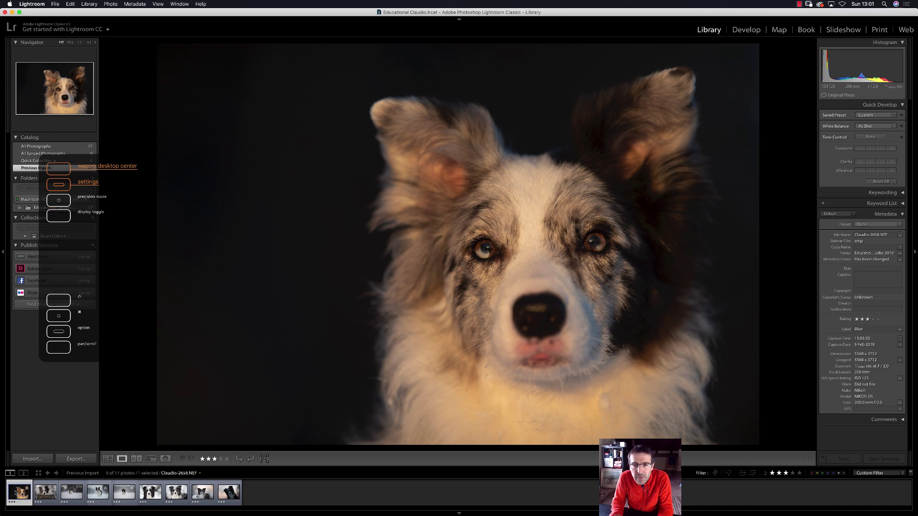
key(z)
key(z)
key(4)
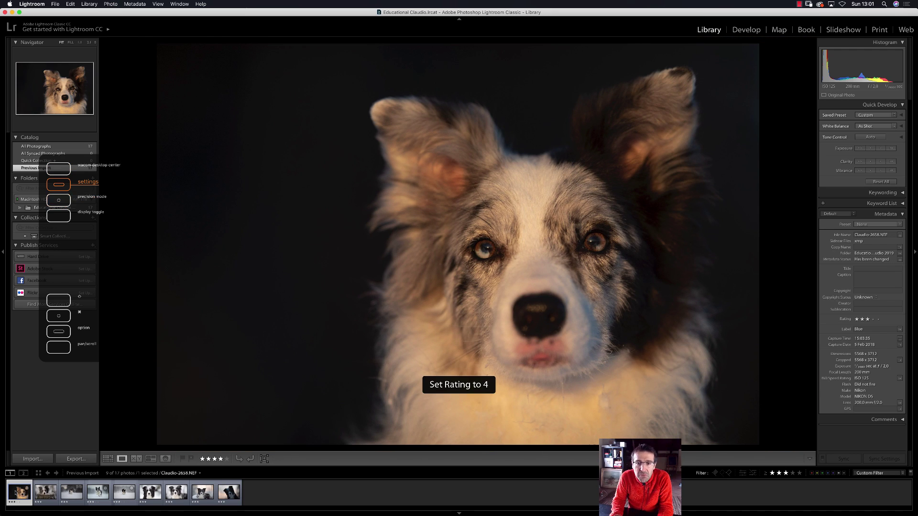
key(Right)
key(Right)
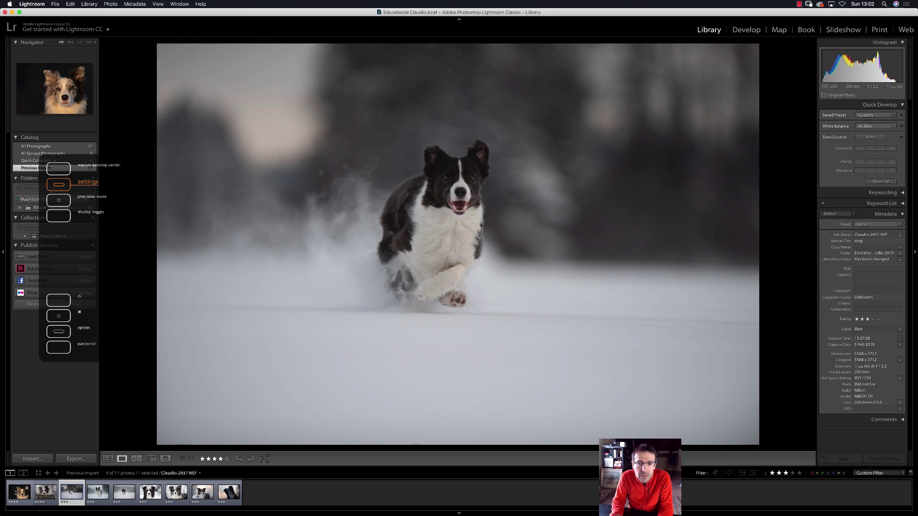
Step: Compare the leaping blue-eyed dog with the head-on running dog, keeping the former at three stars and rating the latter four stars
key(Right)
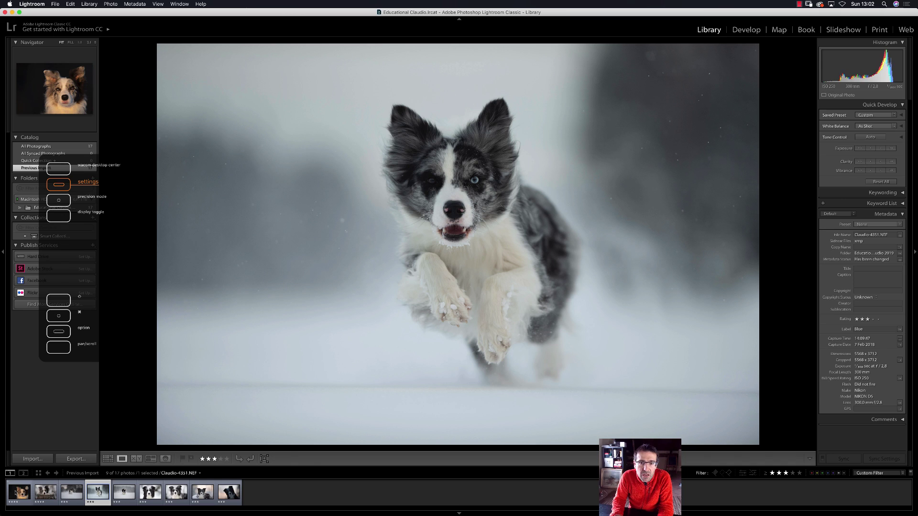
key(4)
key(Right)
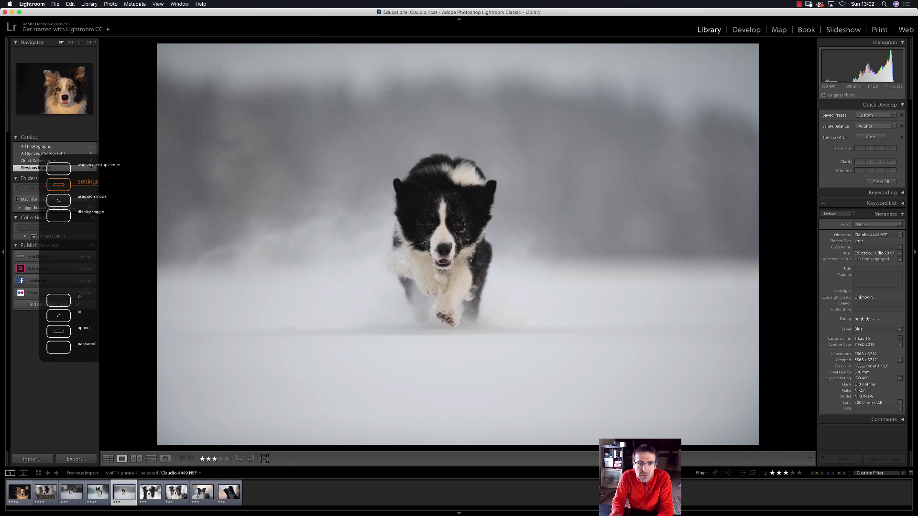
key(Left)
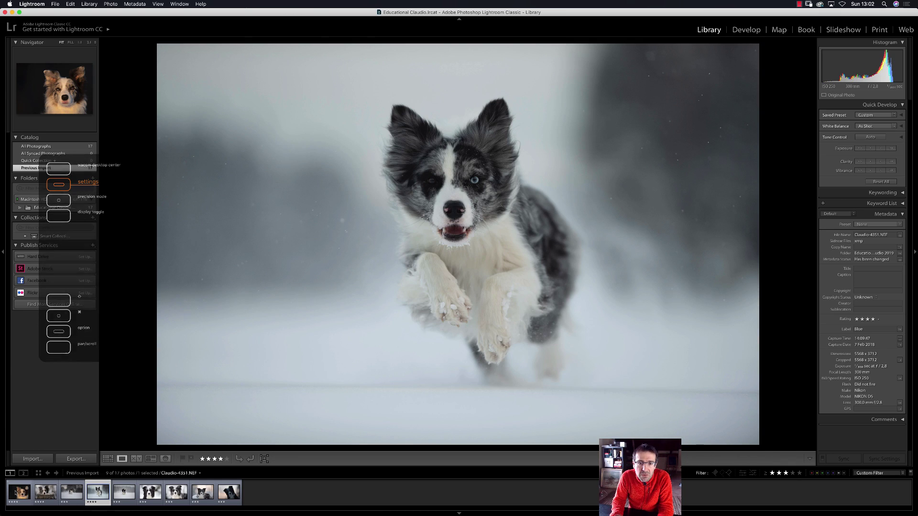
key(3)
key(Right)
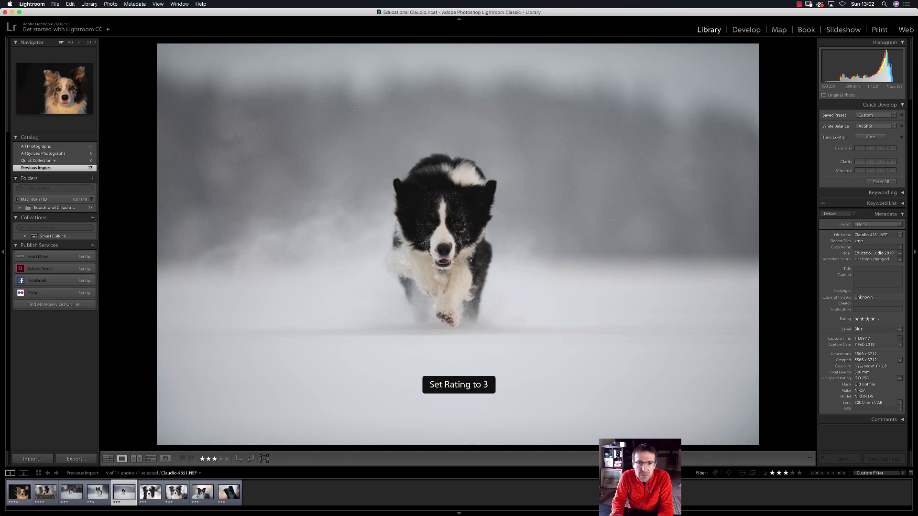
key(4)
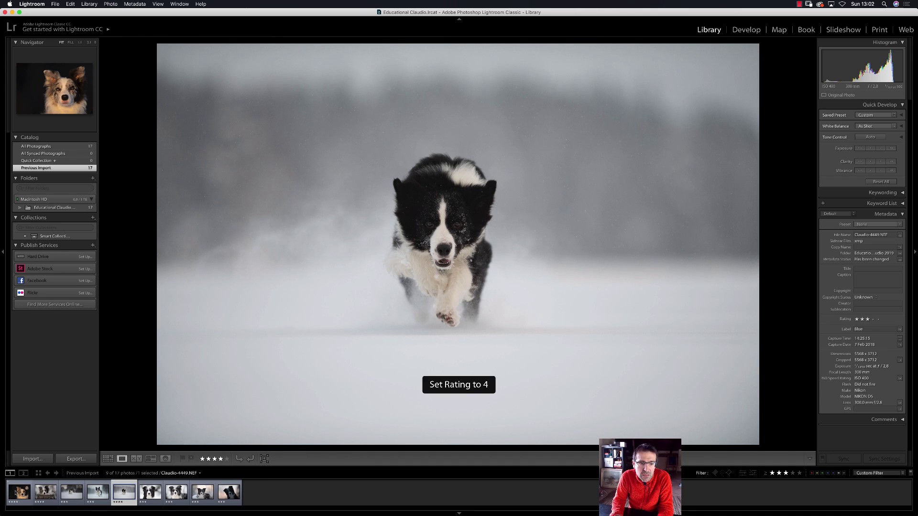
Step: Compare the two close-up snow portraits enlarged for sharpness and rate the black-and-white dog's portrait four stars
key(Right)
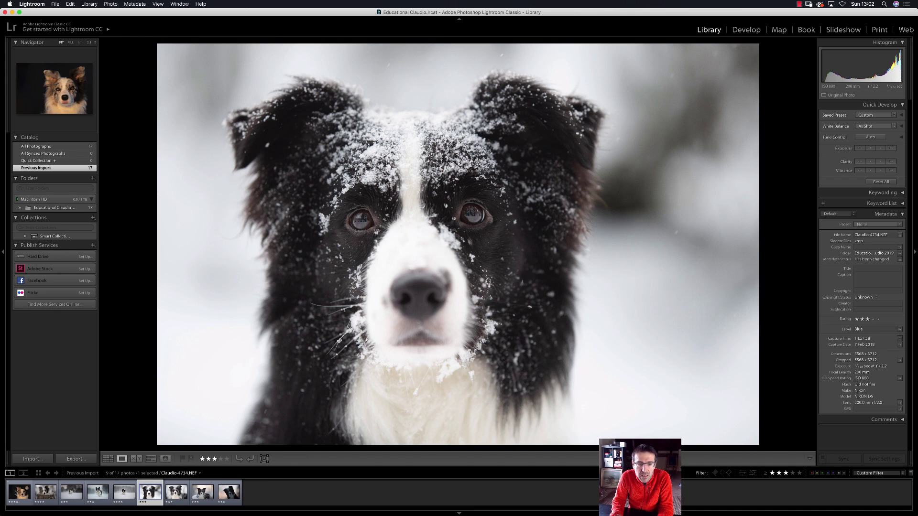
key(Right)
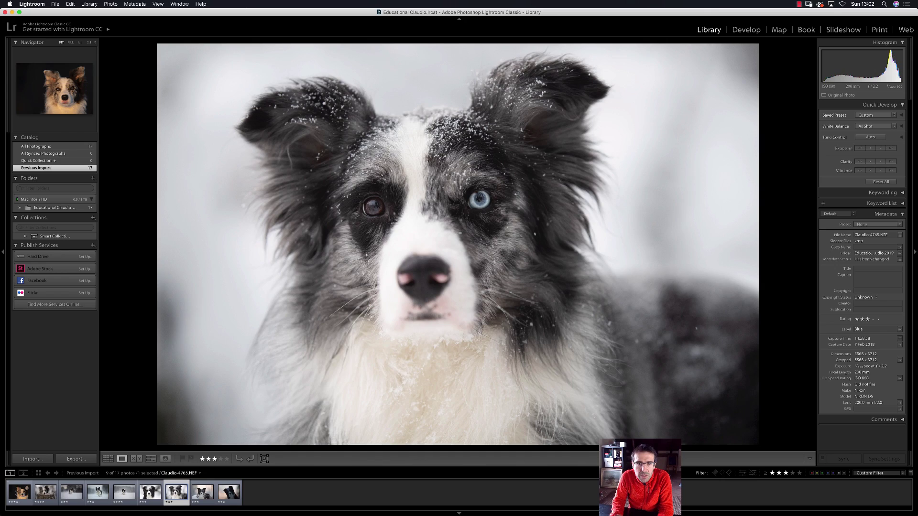
key(z)
key(z)
key(Left)
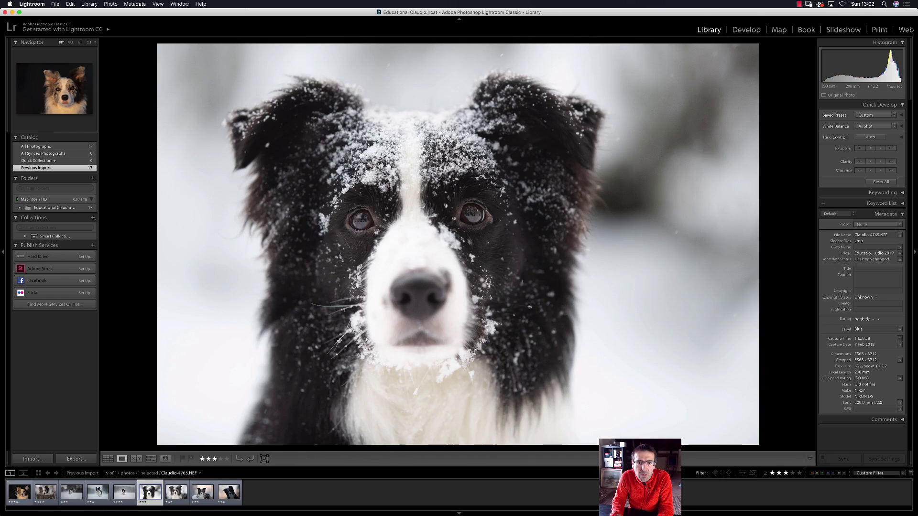
key(z)
key(z)
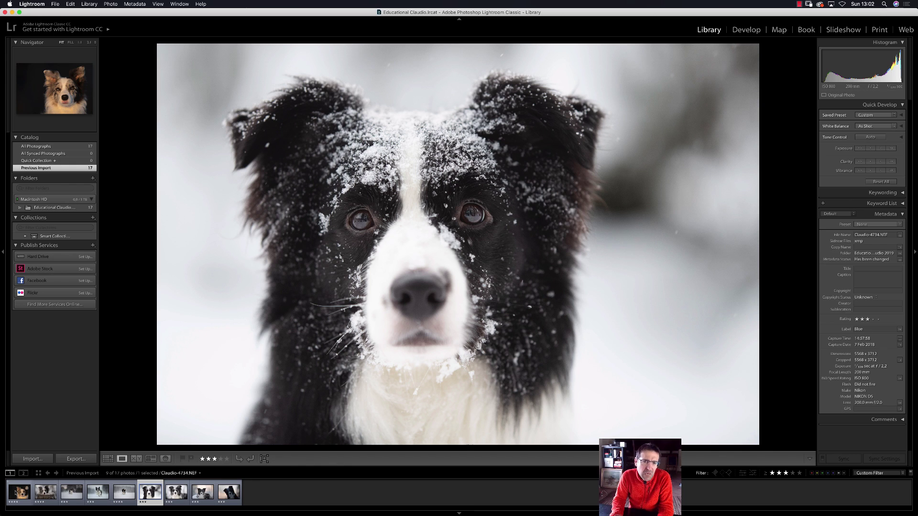
key(4)
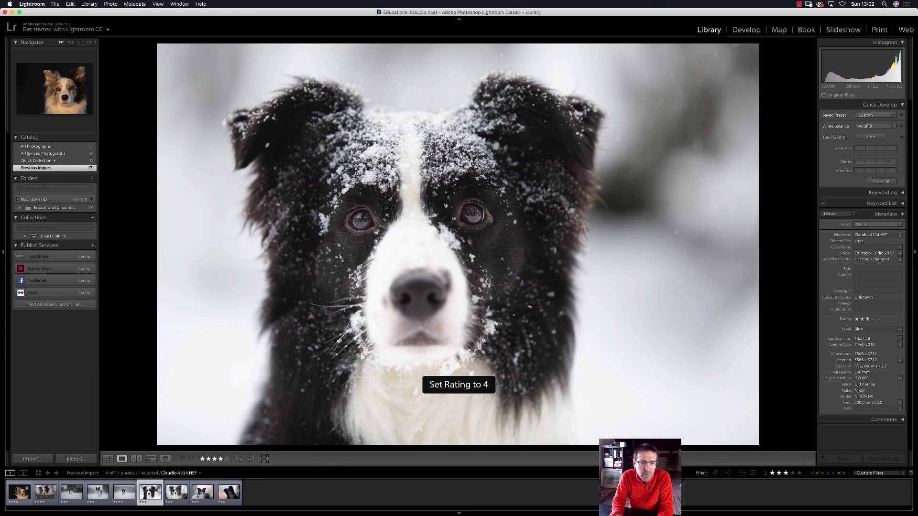
Step: Check the photo of the dog lying in the snow enlarged, and rate it and the head-tilting dog photo four stars
key(Right)
key(Right)
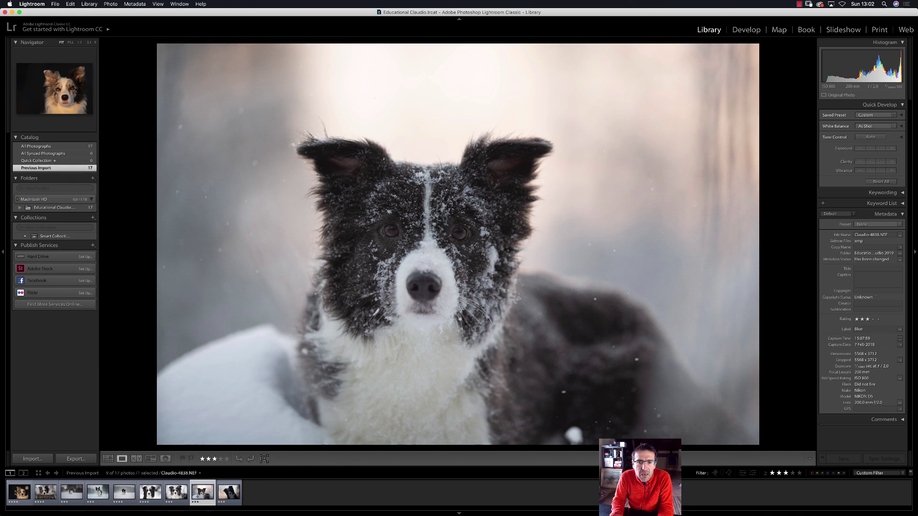
key(z)
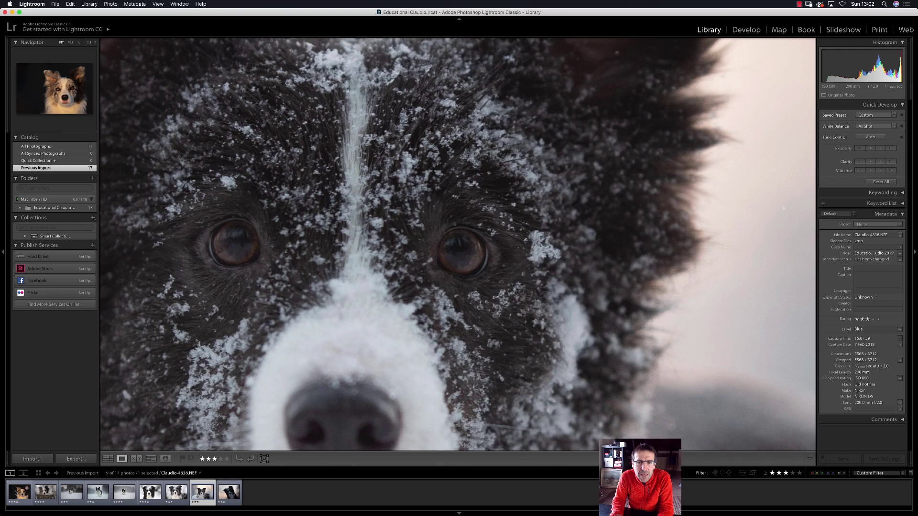
key(z)
key(4)
key(Right)
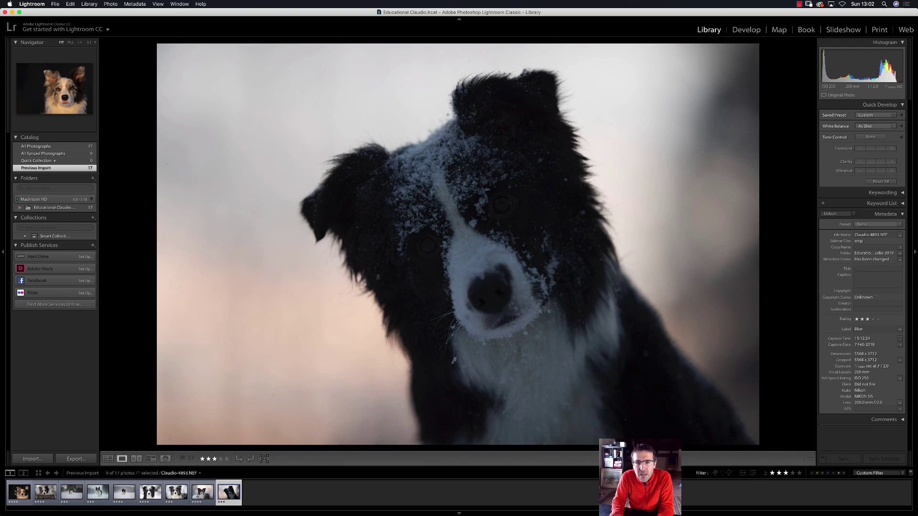
key(4)
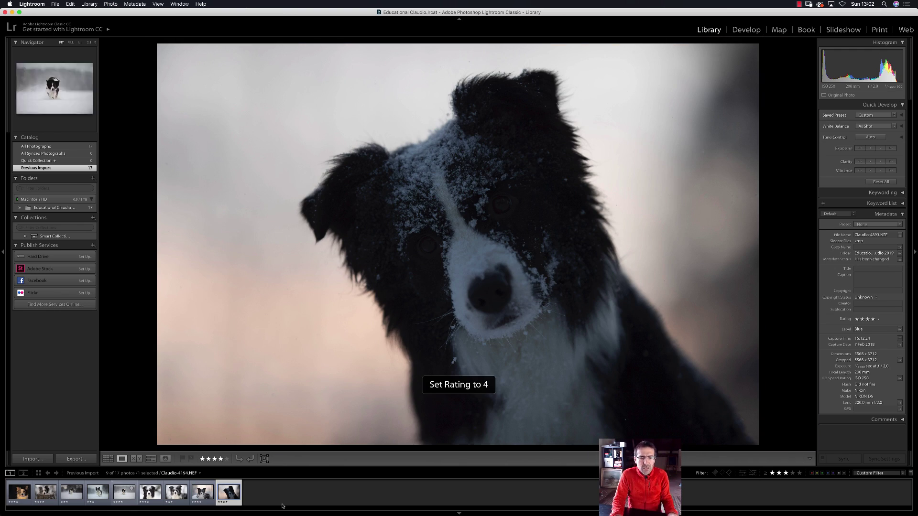
Step: Filter the filmstrip to four stars and higher, and rate the tree-stump, head-on running and close-up snow portrait photos five stars
click(792, 472)
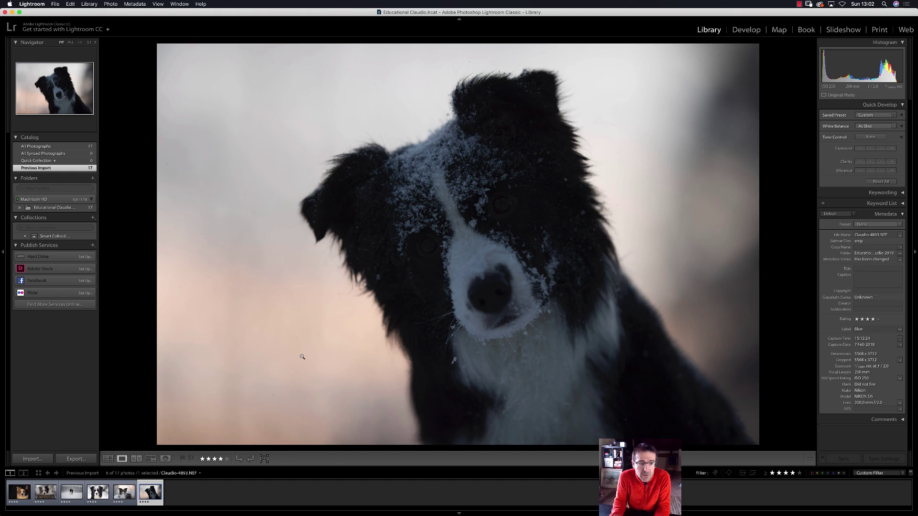
click(23, 496)
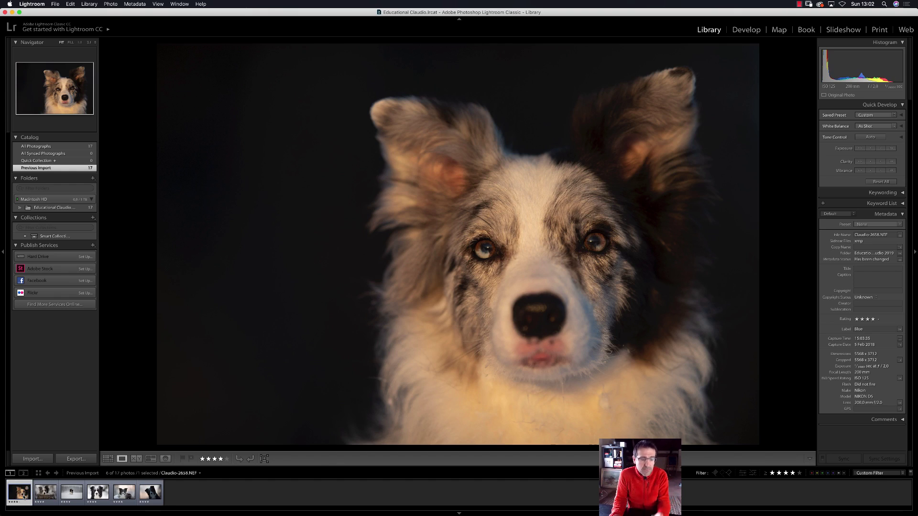
key(Right)
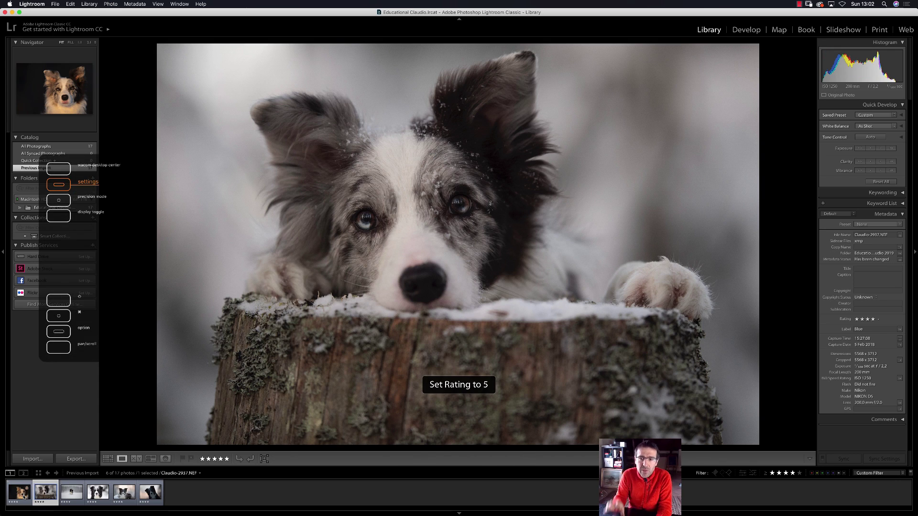
key(Right)
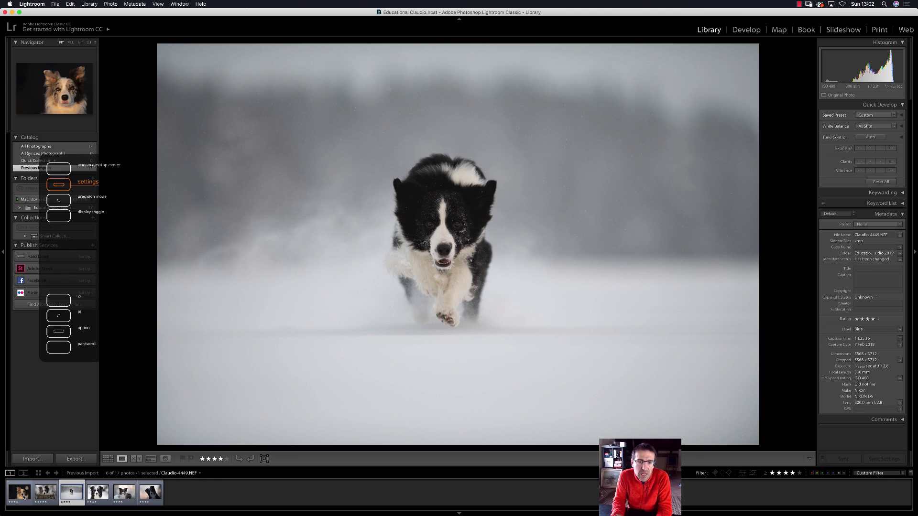
key(5)
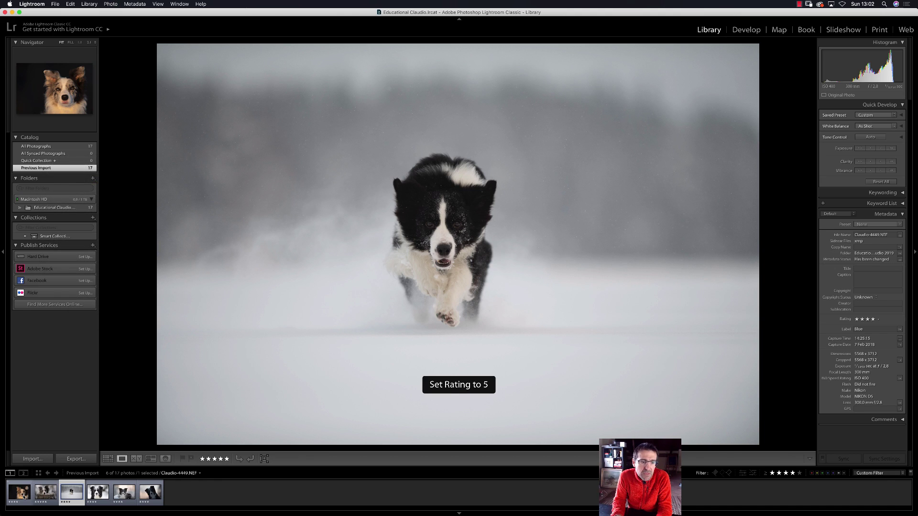
key(Right)
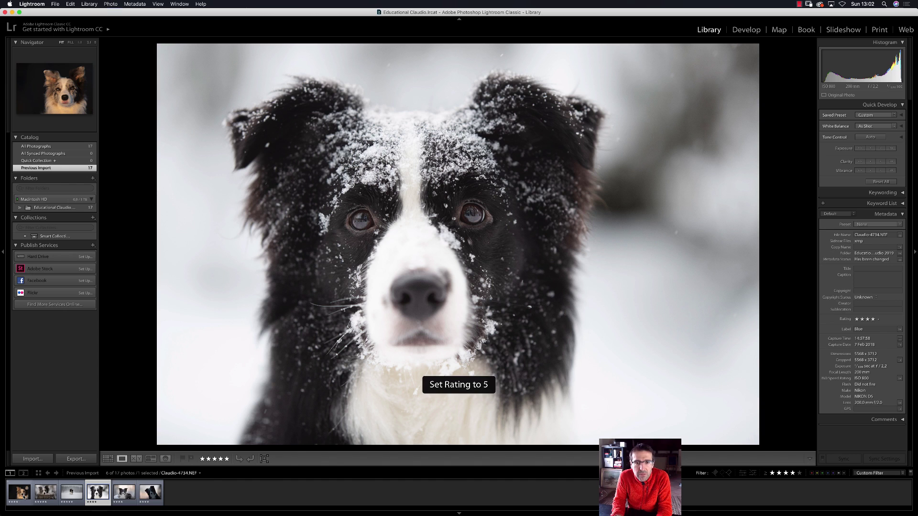
Step: Rate the photo of the dog lying in the snow and the head-tilting dog photo five stars
key(Right)
key(5)
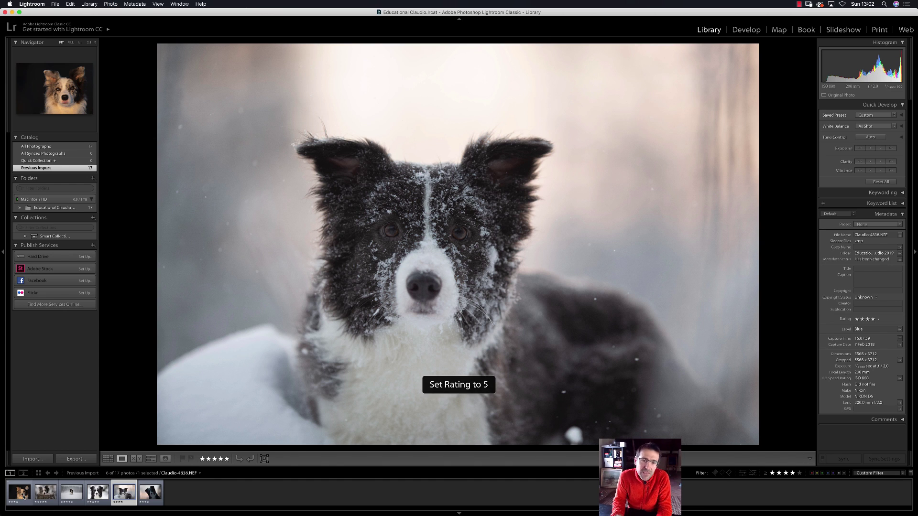
key(Right)
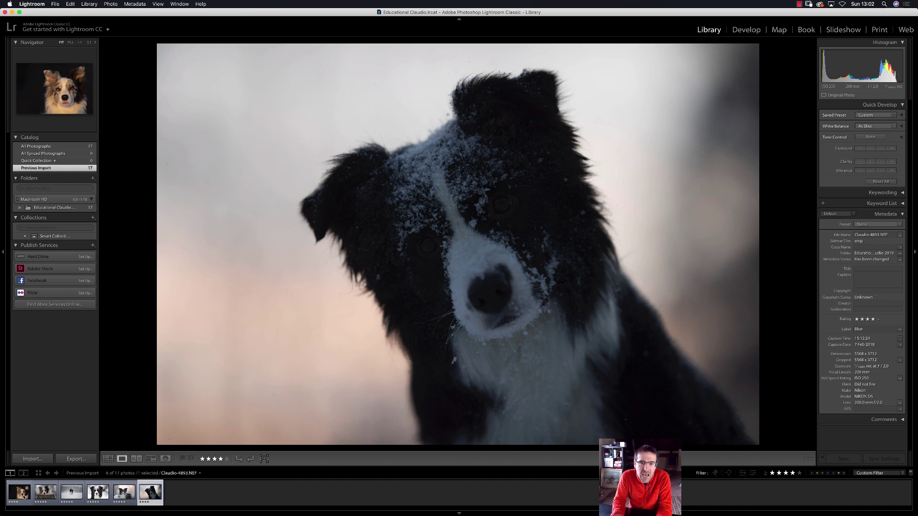
key(5)
Step: Go back to the first portrait in the filmstrip and rate it five stars
key(Left)
key(Left)
key(Left)
key(Left)
key(Left)
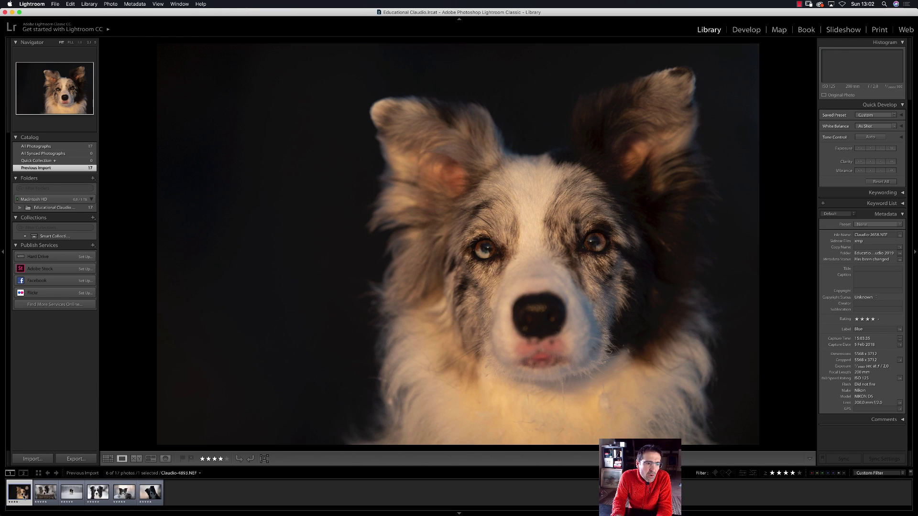
key(5)
Step: Step through the remaining photos, filter the filmstrip to five stars and higher, and select the first portrait
key(Right)
key(Right)
key(Right)
key(Right)
key(Right)
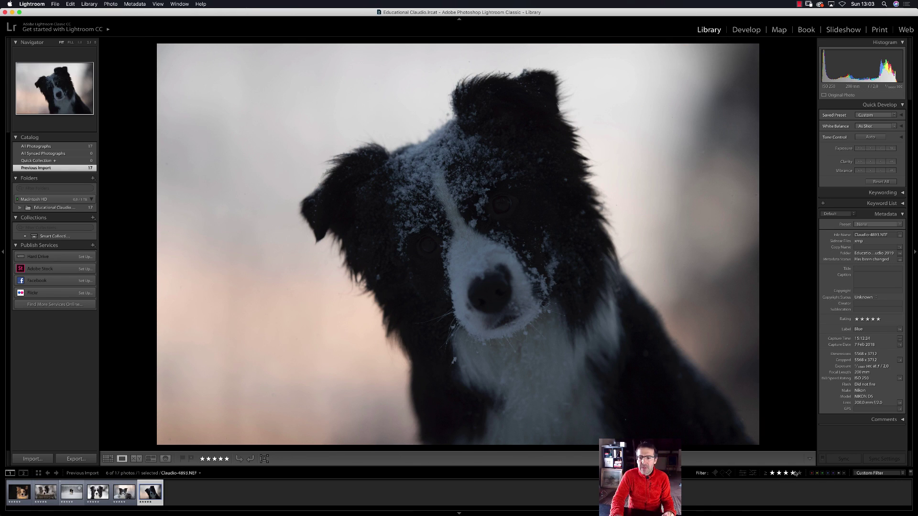
key(super+5)
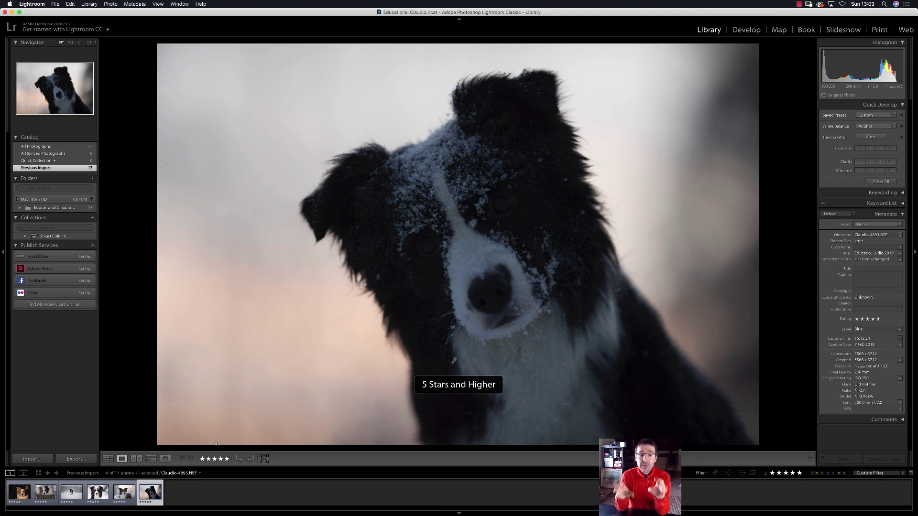
click(17, 491)
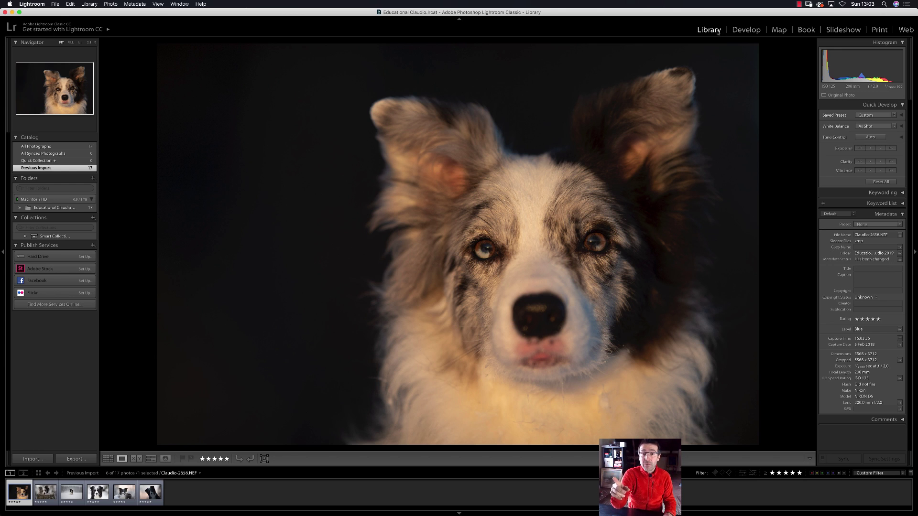
click(580, 70)
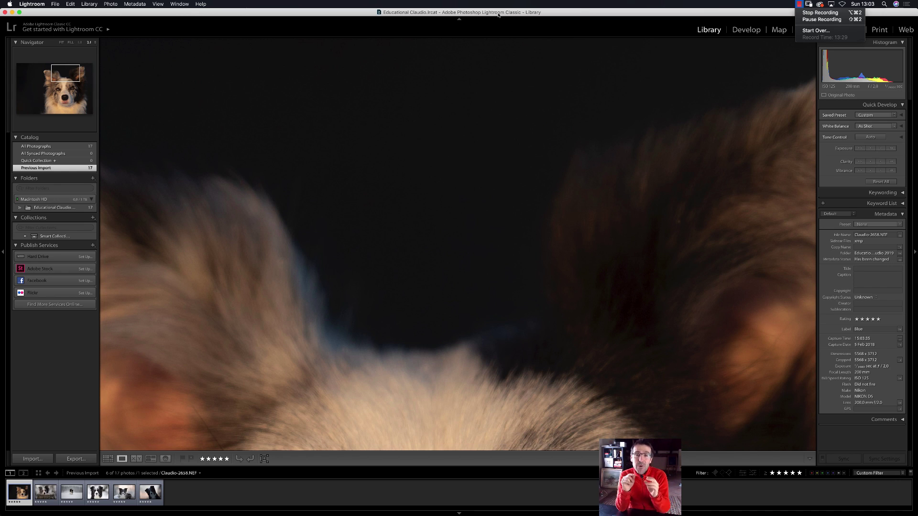
click(540, 17)
click(498, 189)
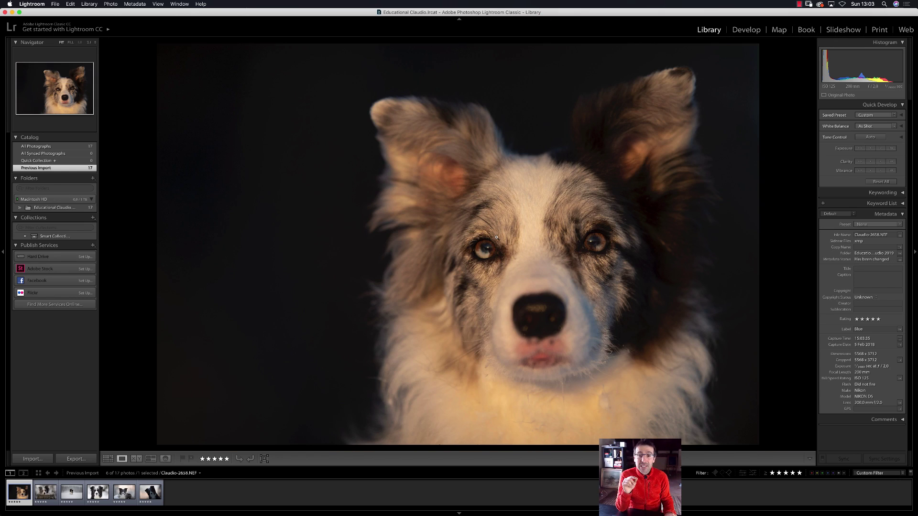